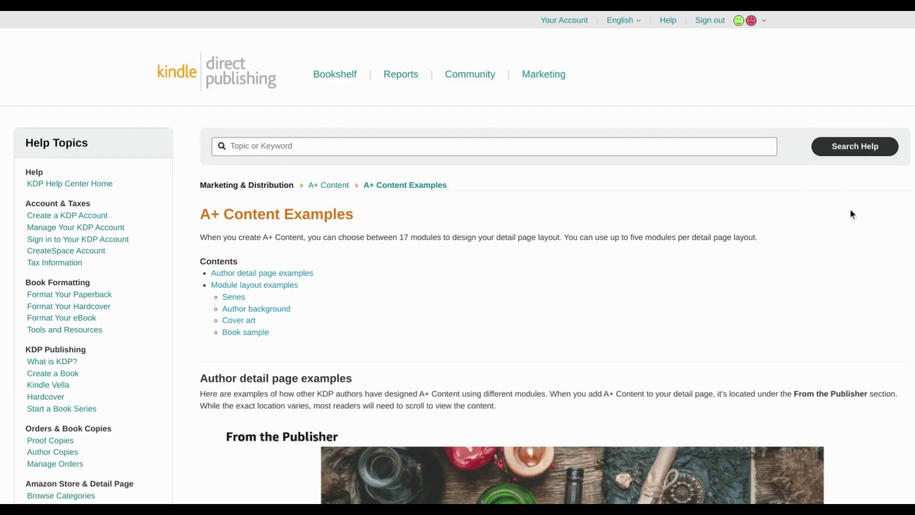
scroll(850, 214, "down", 2)
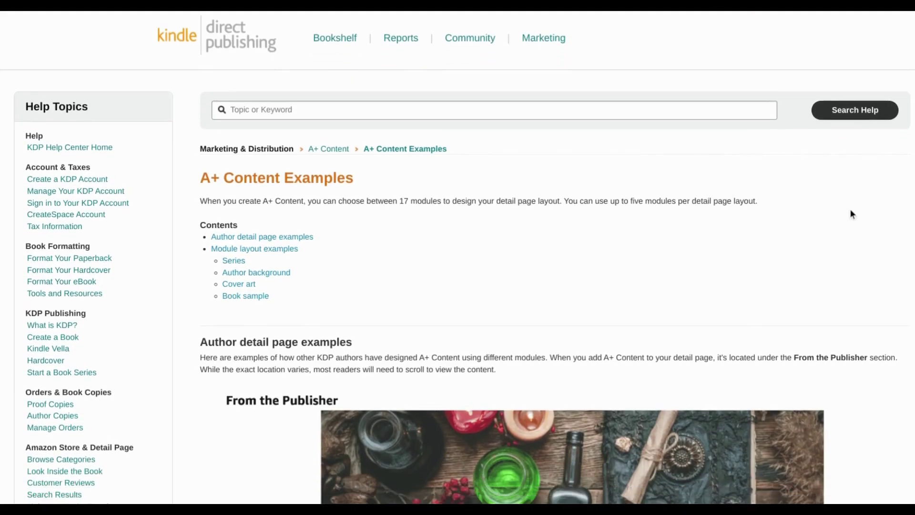
scroll(850, 214, "down", 1)
scroll(850, 214, "down", 1)
scroll(849, 214, "down", 1)
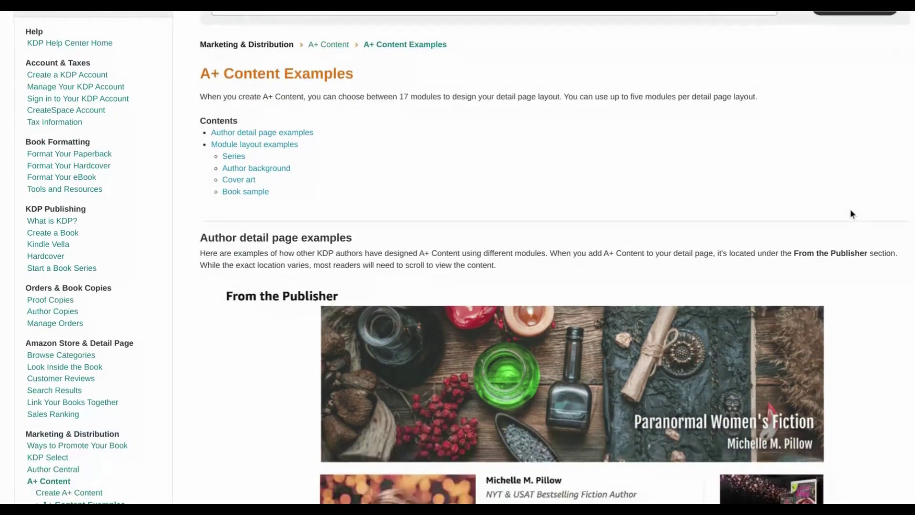
scroll(850, 214, "down", 1)
scroll(849, 214, "down", 1)
scroll(850, 214, "down", 1)
scroll(851, 214, "down", 1)
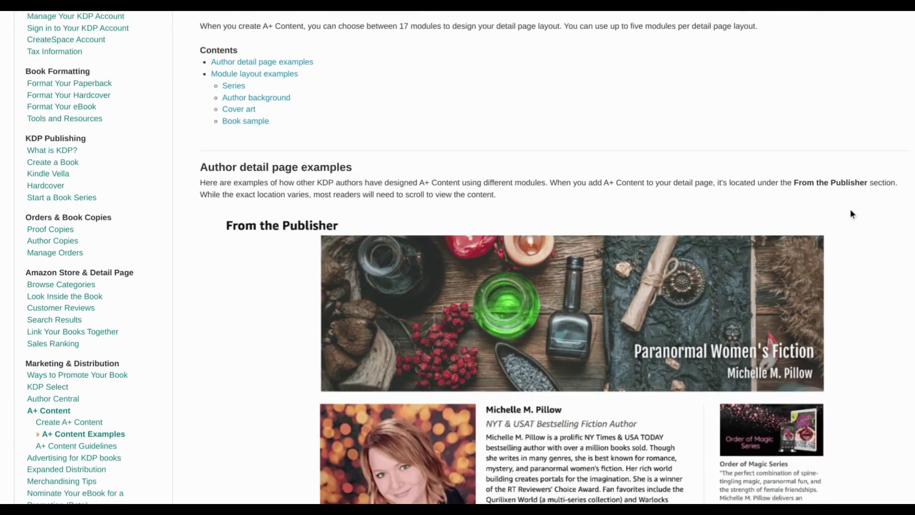
scroll(851, 214, "down", 1)
scroll(851, 214, "down", 1)
scroll(850, 213, "down", 1)
scroll(850, 214, "down", 1)
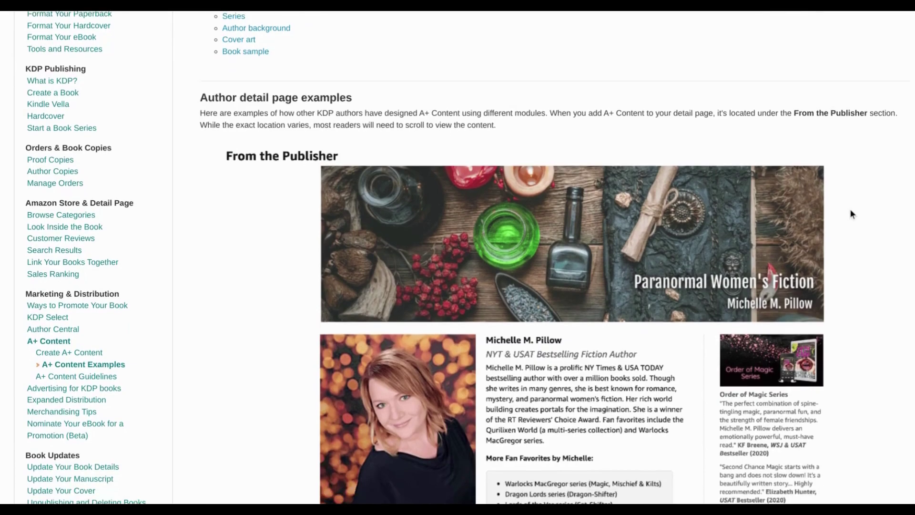
scroll(850, 214, "down", 1)
scroll(850, 214, "down", 1)
scroll(851, 214, "down", 1)
scroll(850, 214, "down", 1)
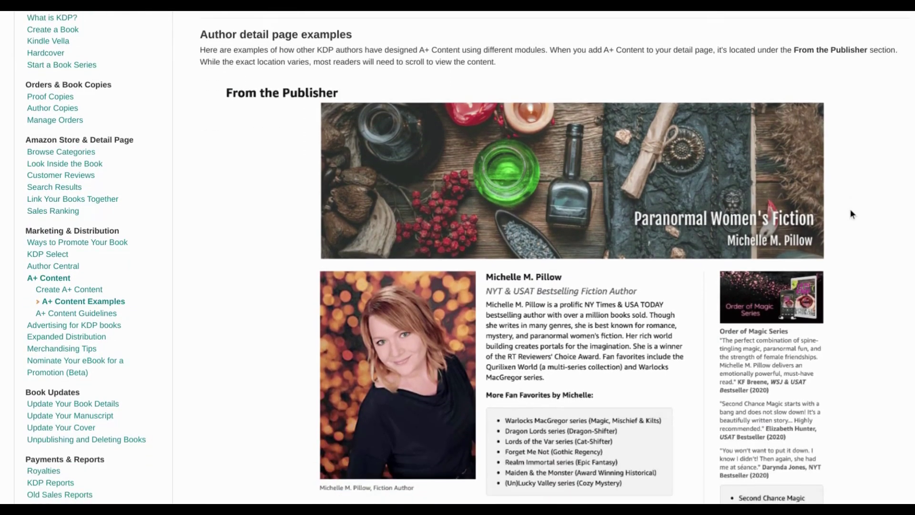
scroll(850, 214, "down", 1)
scroll(850, 213, "down", 1)
scroll(850, 214, "down", 1)
scroll(851, 214, "down", 1)
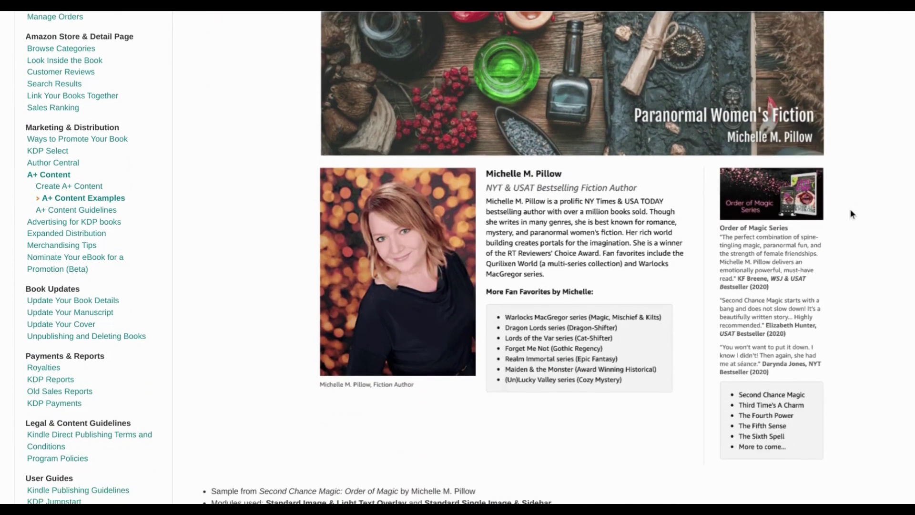
scroll(850, 213, "down", 1)
scroll(850, 214, "down", 1)
scroll(850, 213, "down", 1)
scroll(850, 214, "down", 1)
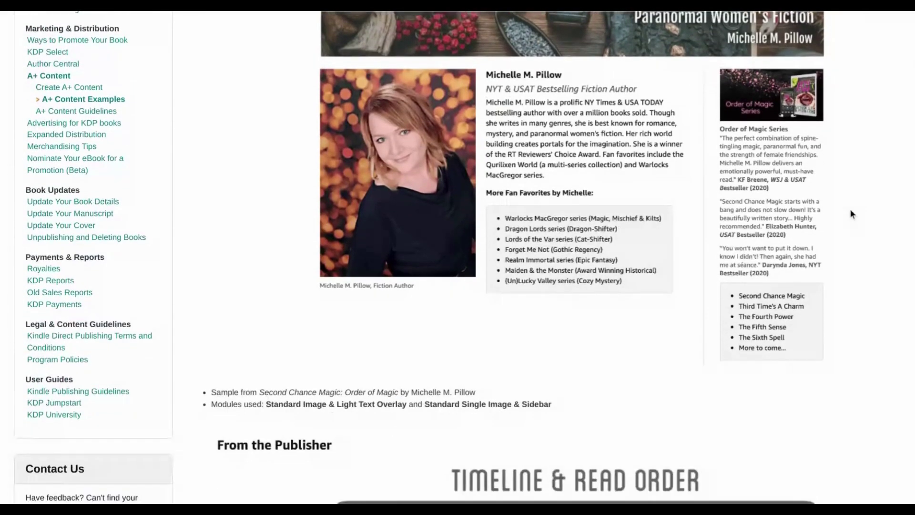
scroll(850, 214, "down", 1)
scroll(850, 214, "down", 1)
scroll(850, 214, "down", 1)
scroll(850, 214, "down", 1)
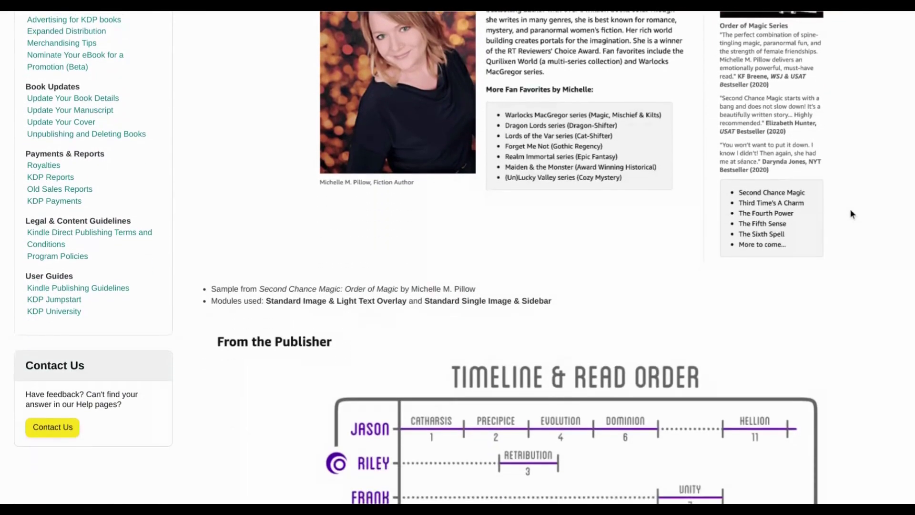
scroll(850, 214, "down", 1)
scroll(850, 213, "down", 1)
scroll(850, 214, "down", 1)
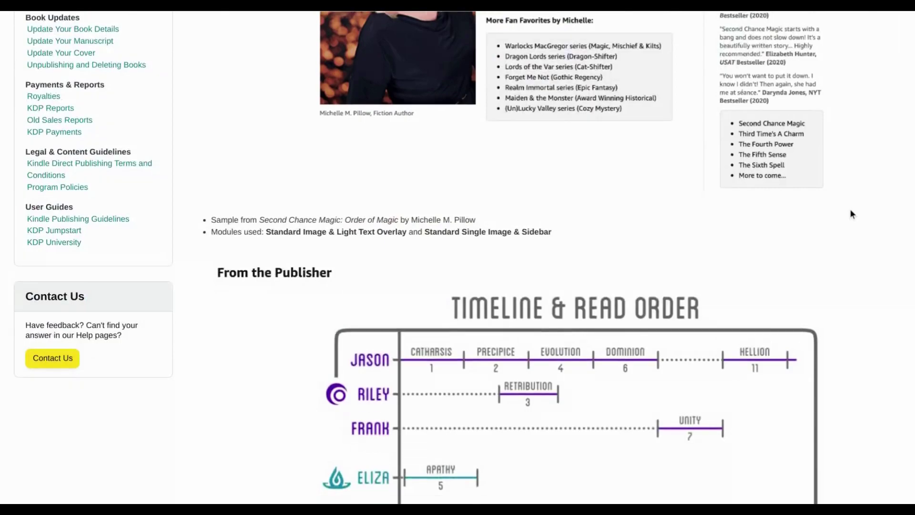
scroll(850, 213, "down", 1)
scroll(850, 214, "down", 1)
scroll(850, 214, "down", 1)
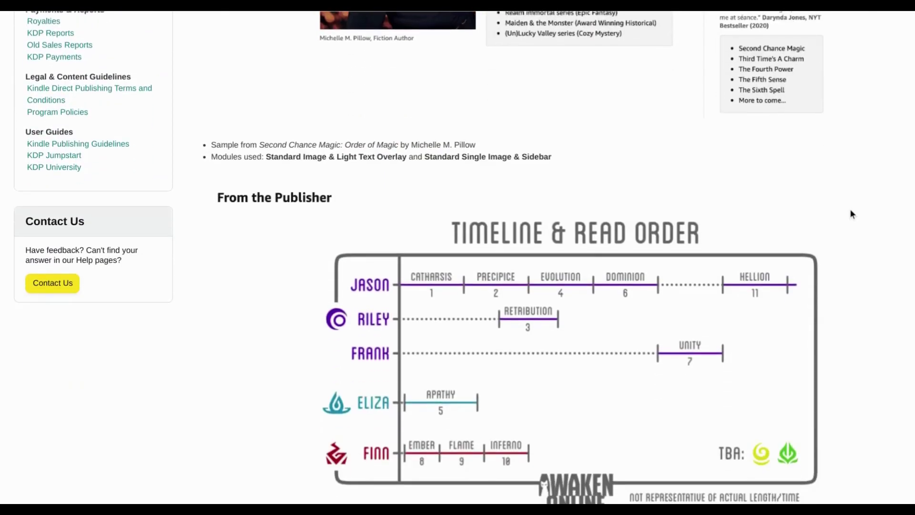
scroll(849, 213, "down", 1)
scroll(850, 214, "down", 1)
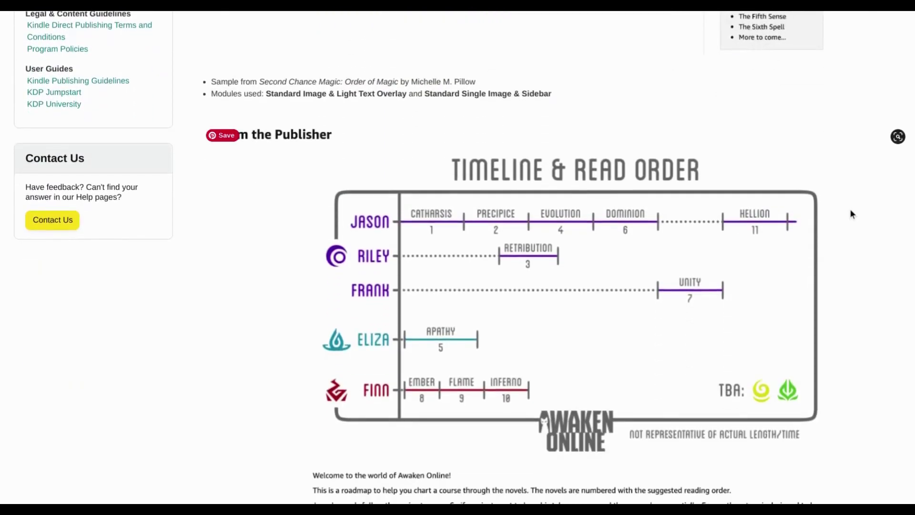
scroll(850, 213, "down", 1)
scroll(850, 214, "down", 1)
scroll(850, 214, "down", 1)
scroll(850, 214, "down", 1)
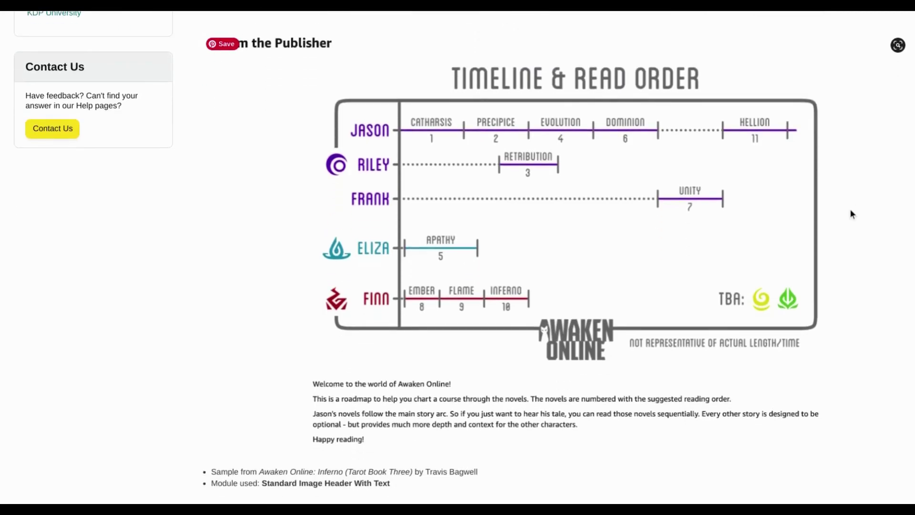
scroll(851, 214, "down", 1)
scroll(850, 214, "down", 1)
scroll(850, 214, "down", 1)
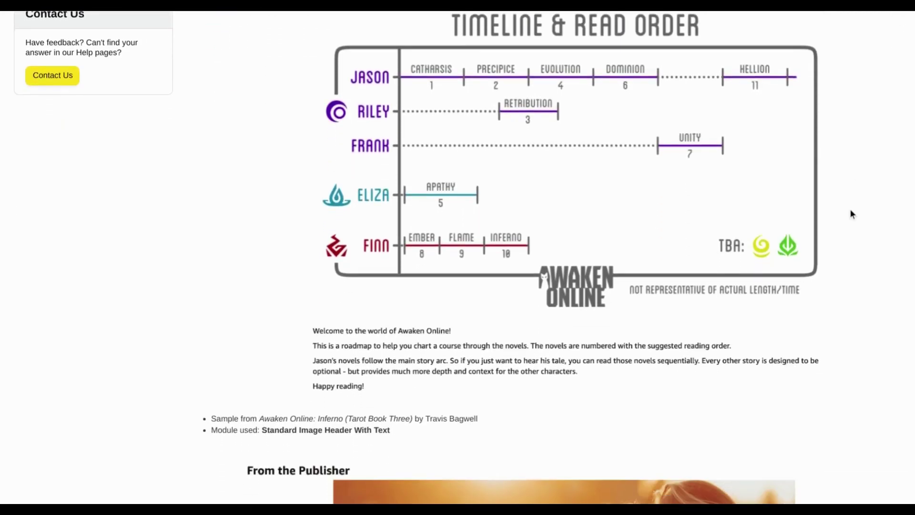
scroll(851, 214, "down", 1)
scroll(849, 214, "down", 1)
scroll(850, 214, "down", 1)
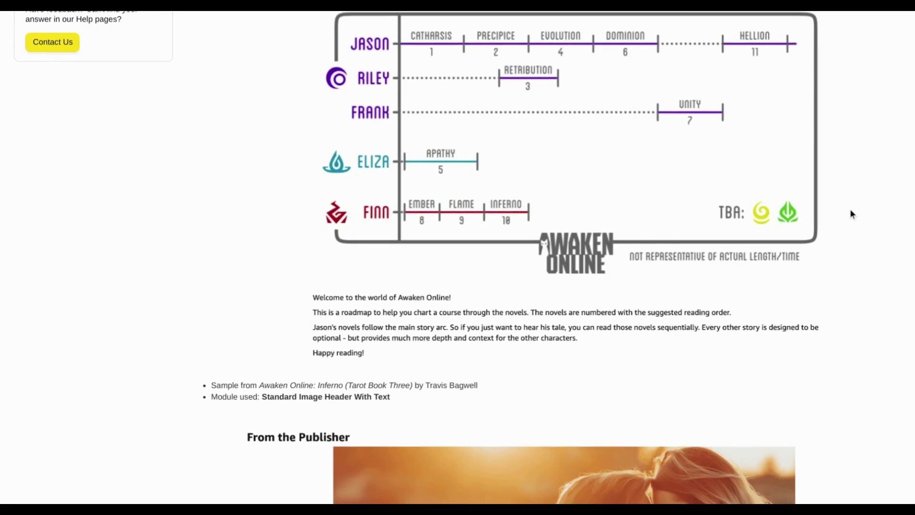
scroll(851, 210, "down", 1)
scroll(851, 210, "down", 1)
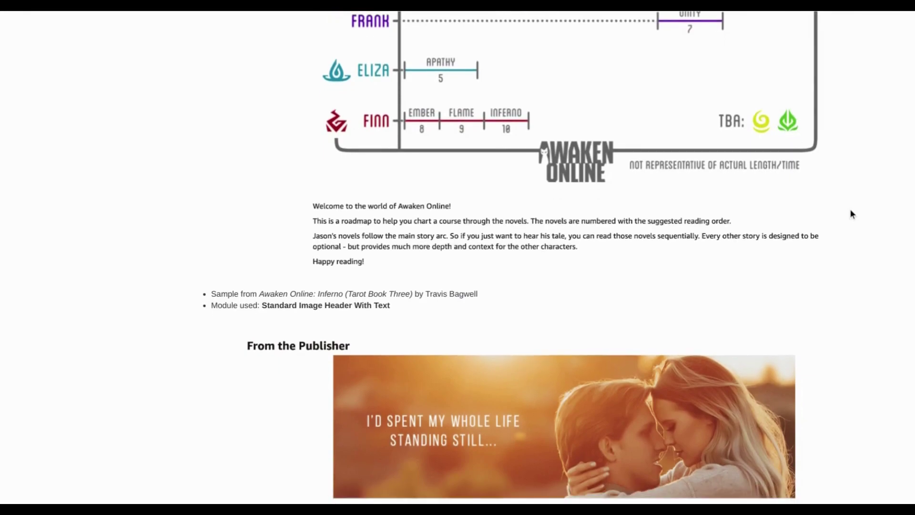
scroll(849, 214, "down", 2)
scroll(850, 214, "down", 1)
scroll(850, 214, "down", 1)
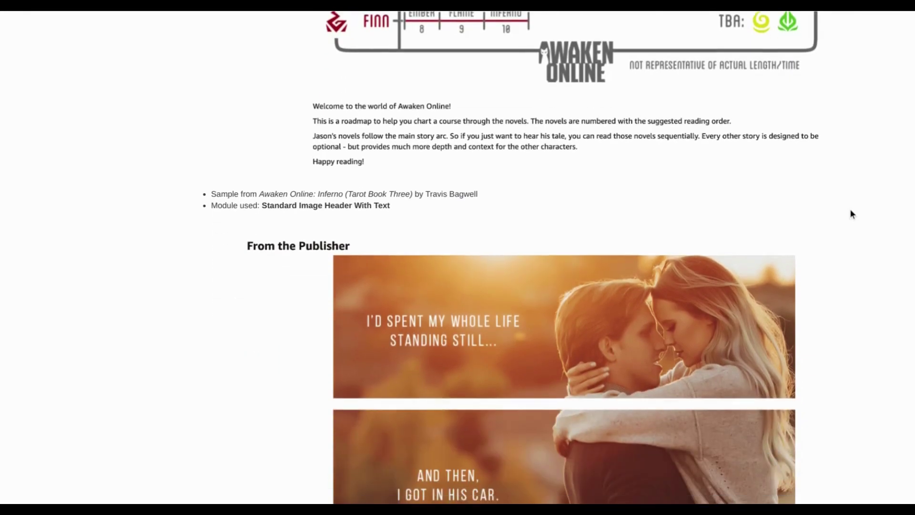
scroll(850, 214, "down", 1)
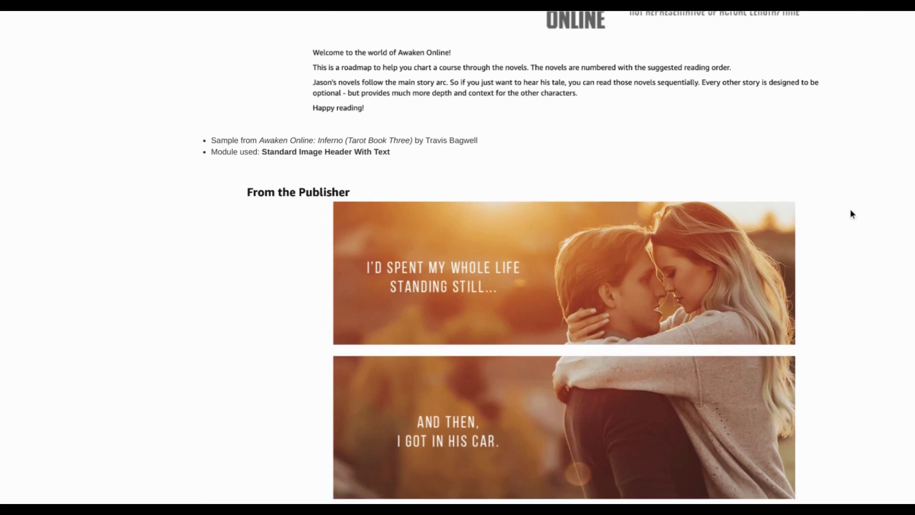
scroll(851, 214, "down", 1)
scroll(850, 214, "down", 1)
scroll(850, 214, "down", 1)
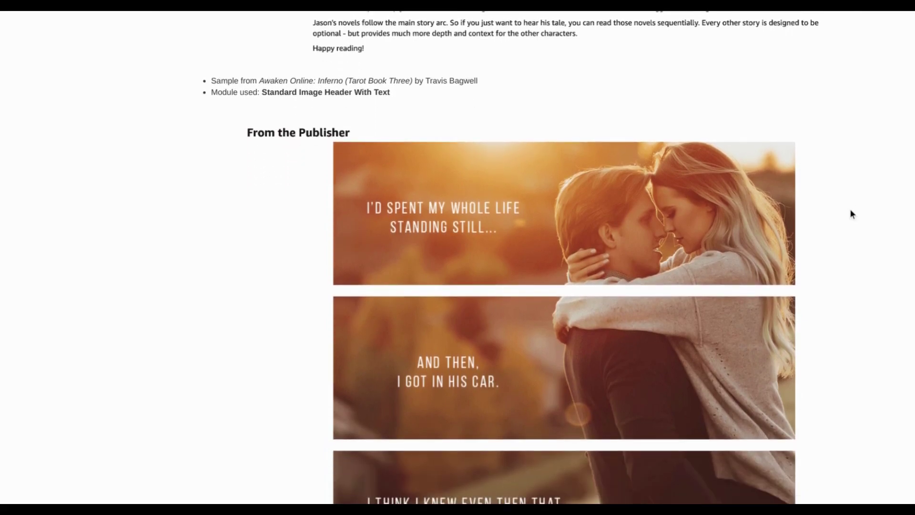
scroll(853, 214, "down", 1)
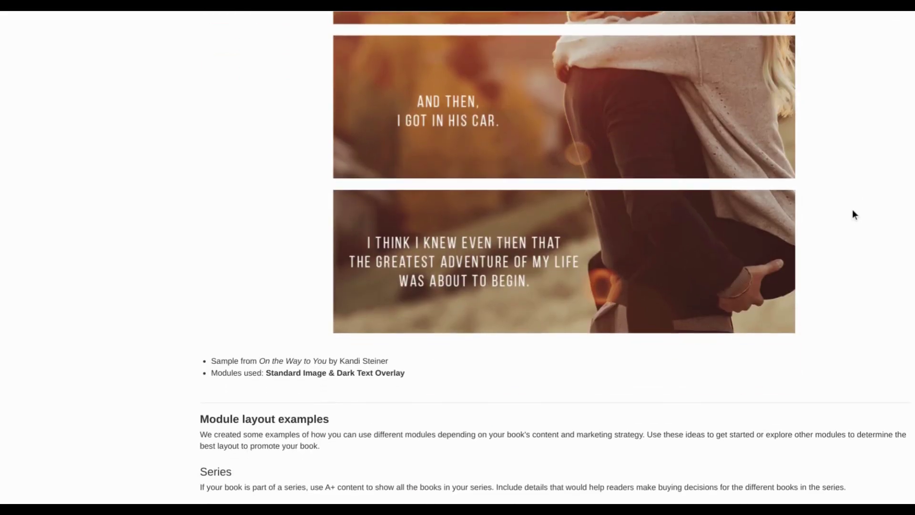
scroll(852, 213, "down", 1)
scroll(852, 214, "down", 1)
scroll(852, 214, "down", 1)
scroll(852, 214, "down", 1)
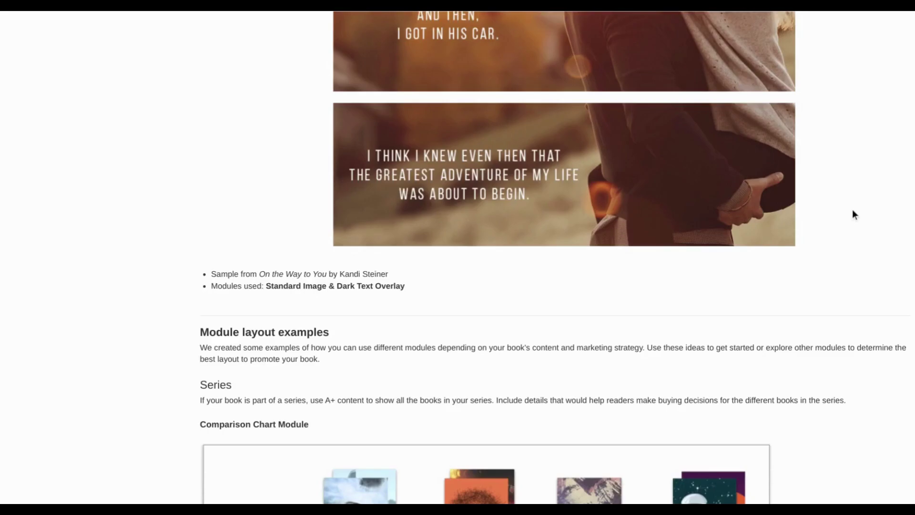
scroll(852, 214, "down", 1)
scroll(852, 214, "down", 1)
scroll(852, 214, "down", 1)
scroll(853, 213, "down", 2)
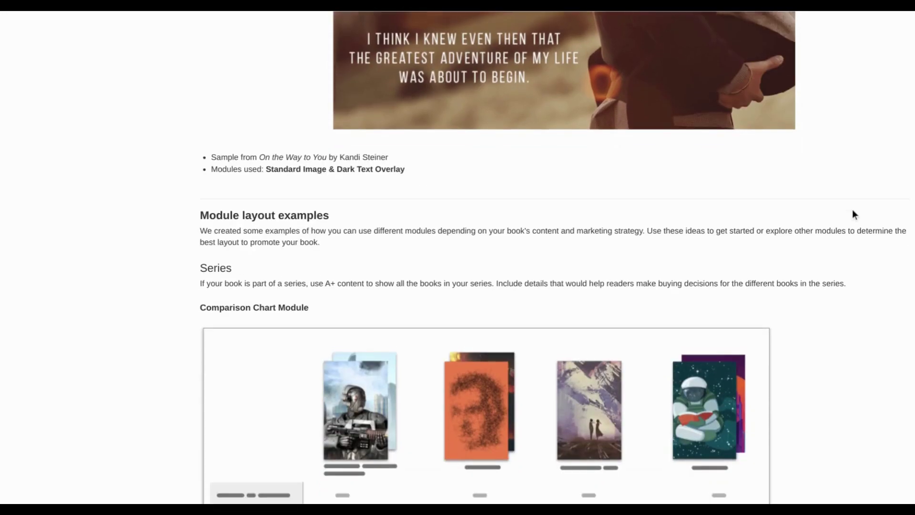
scroll(852, 209, "down", 1)
scroll(852, 210, "down", 1)
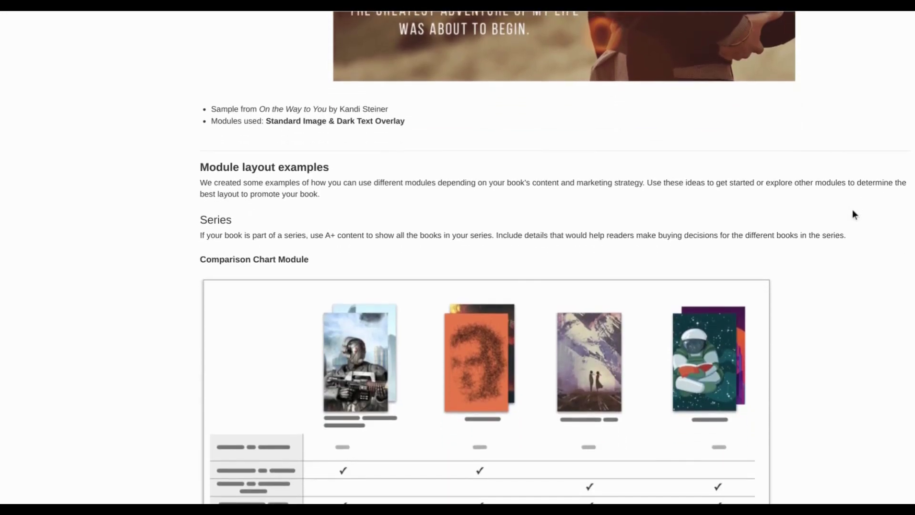
scroll(852, 210, "down", 1)
scroll(852, 210, "down", 1)
scroll(853, 210, "down", 1)
scroll(852, 209, "down", 1)
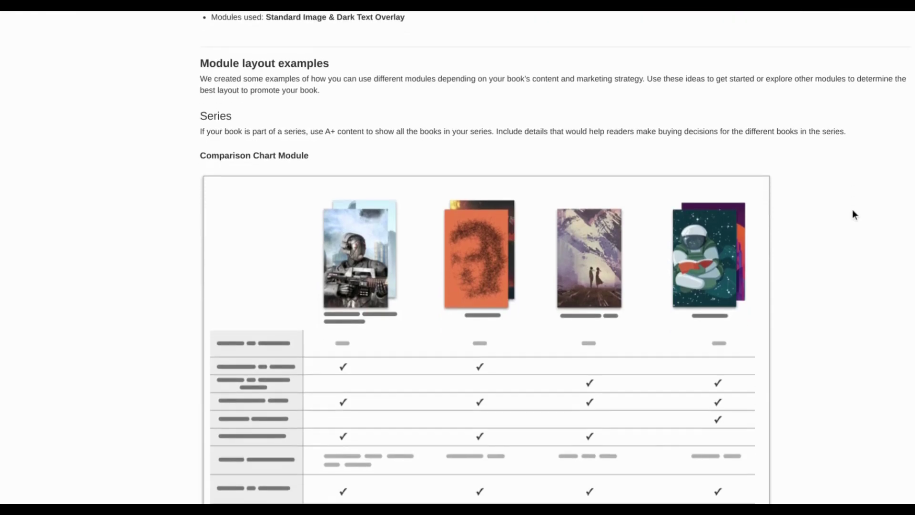
scroll(853, 209, "down", 1)
scroll(852, 214, "down", 1)
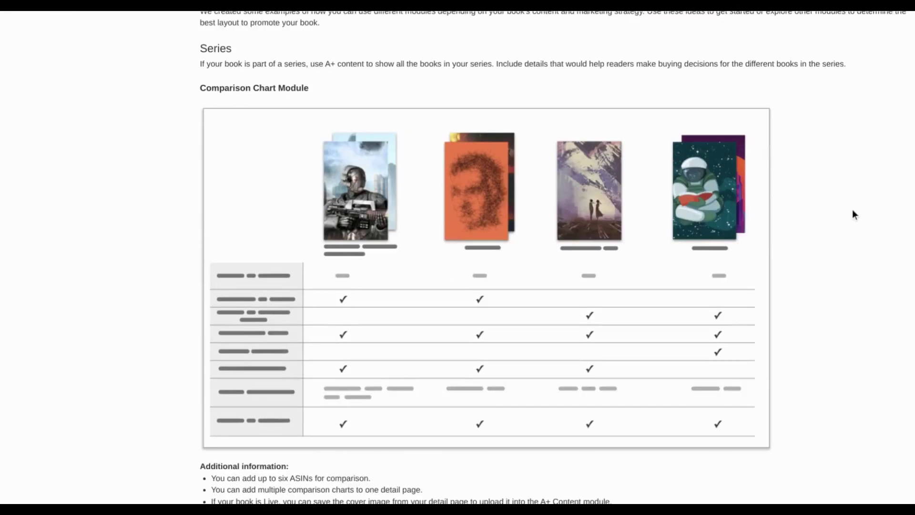
scroll(852, 214, "down", 1)
scroll(852, 214, "down", 1)
scroll(852, 214, "down", 1)
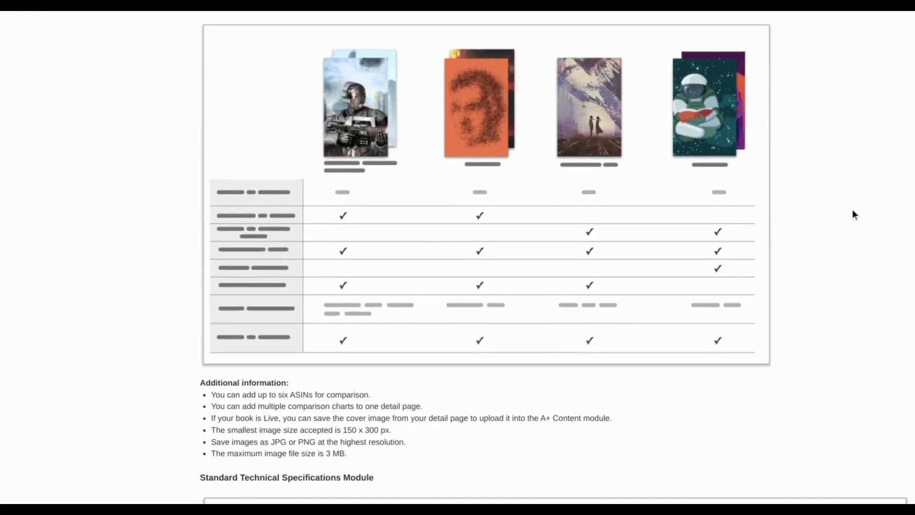
scroll(852, 204, "down", 2)
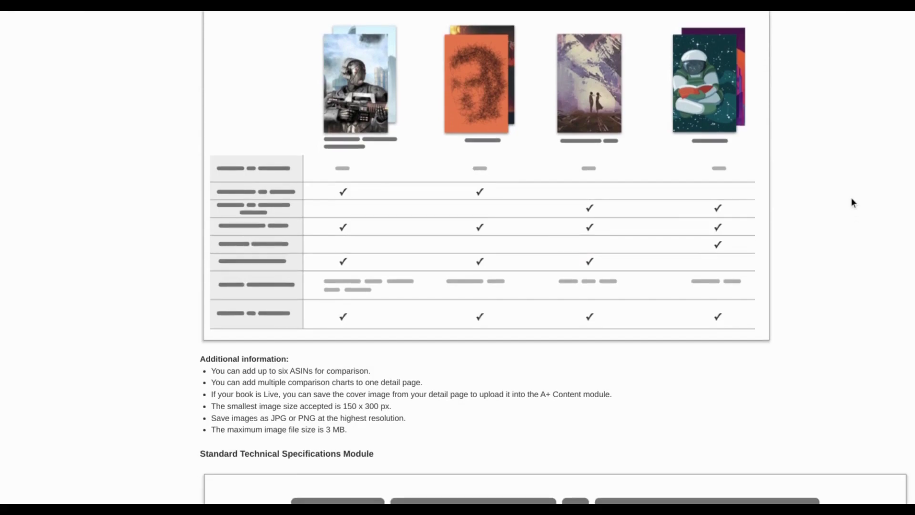
scroll(852, 197, "down", 2)
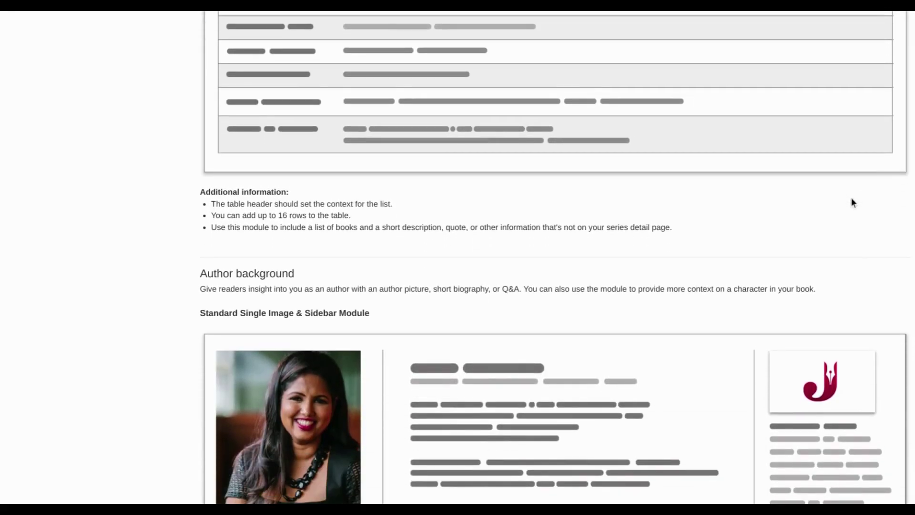
scroll(851, 203, "down", 2)
scroll(850, 203, "down", 1)
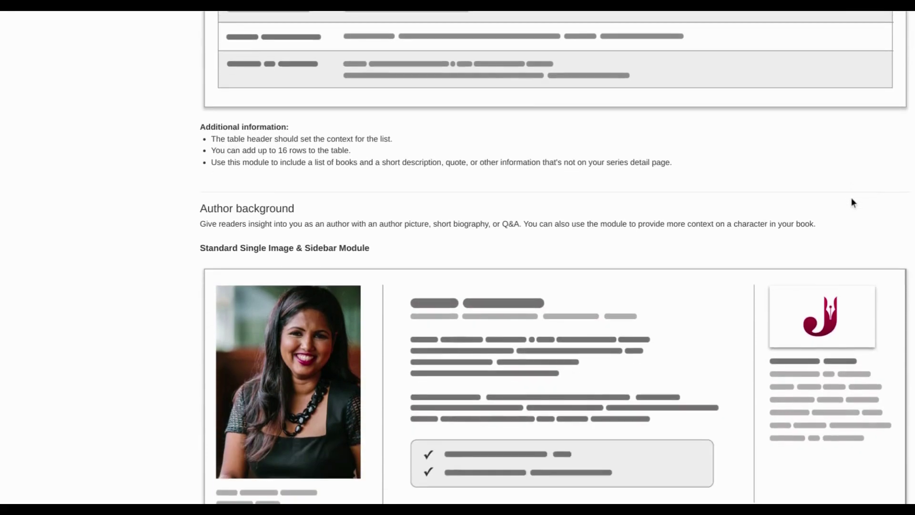
scroll(851, 203, "down", 1)
scroll(851, 198, "down", 1)
scroll(851, 198, "down", 1)
scroll(851, 198, "down", 1)
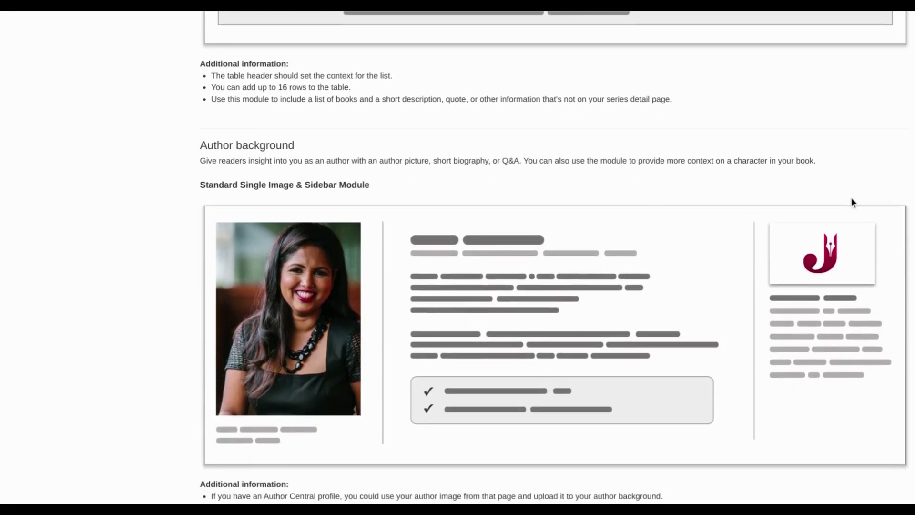
scroll(851, 198, "down", 1)
scroll(852, 198, "down", 1)
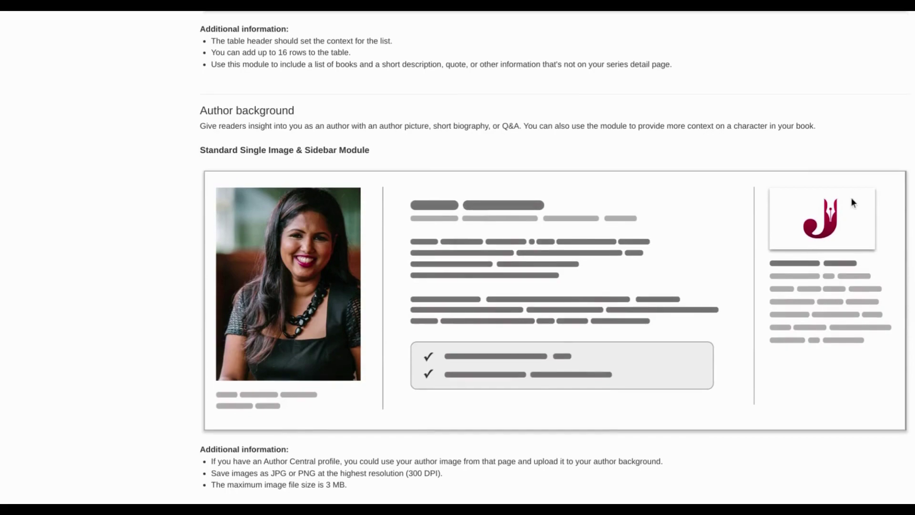
scroll(852, 202, "down", 1)
scroll(852, 202, "down", 1)
scroll(851, 203, "down", 1)
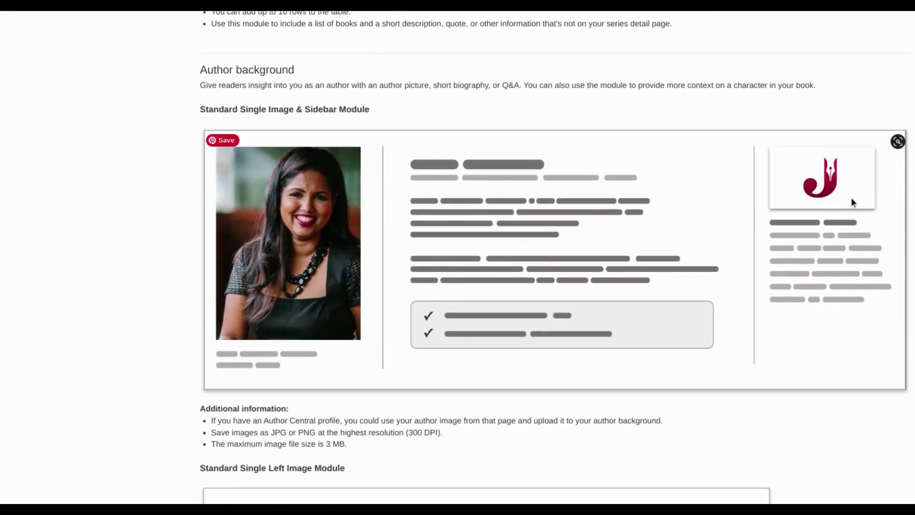
scroll(852, 202, "down", 1)
scroll(852, 202, "down", 1)
scroll(851, 203, "down", 1)
scroll(851, 202, "down", 1)
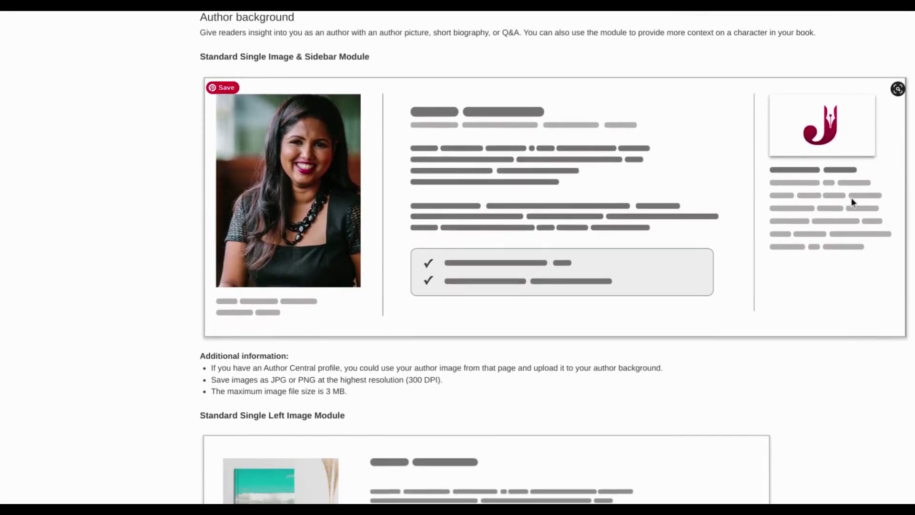
scroll(851, 202, "down", 1)
scroll(852, 201, "down", 1)
scroll(851, 201, "down", 1)
scroll(851, 201, "down", 1)
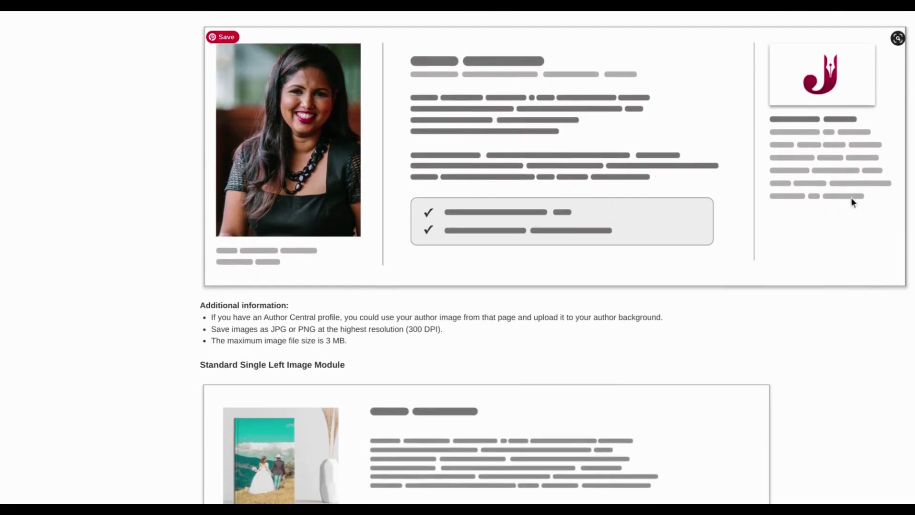
scroll(851, 202, "down", 1)
scroll(851, 203, "down", 1)
scroll(851, 202, "down", 1)
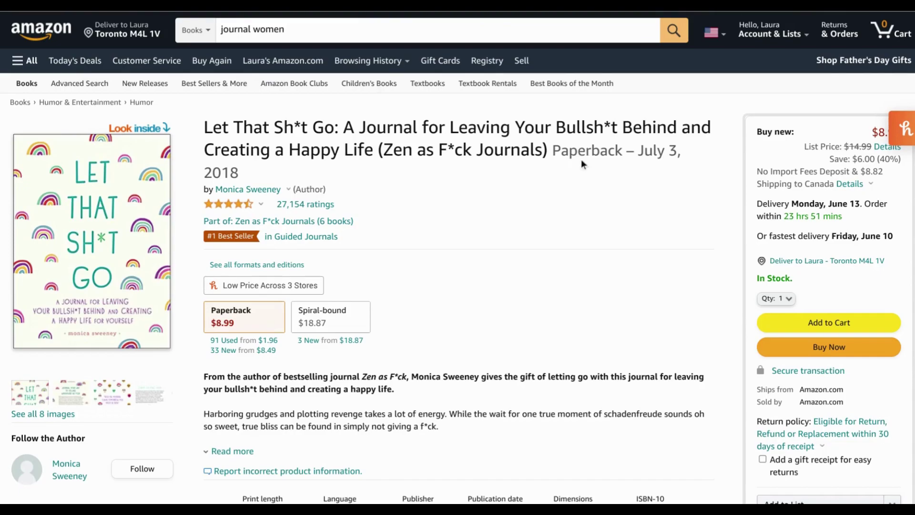
scroll(582, 159, "down", 2)
scroll(587, 164, "down", 1)
scroll(587, 164, "down", 4)
scroll(586, 164, "down", 1)
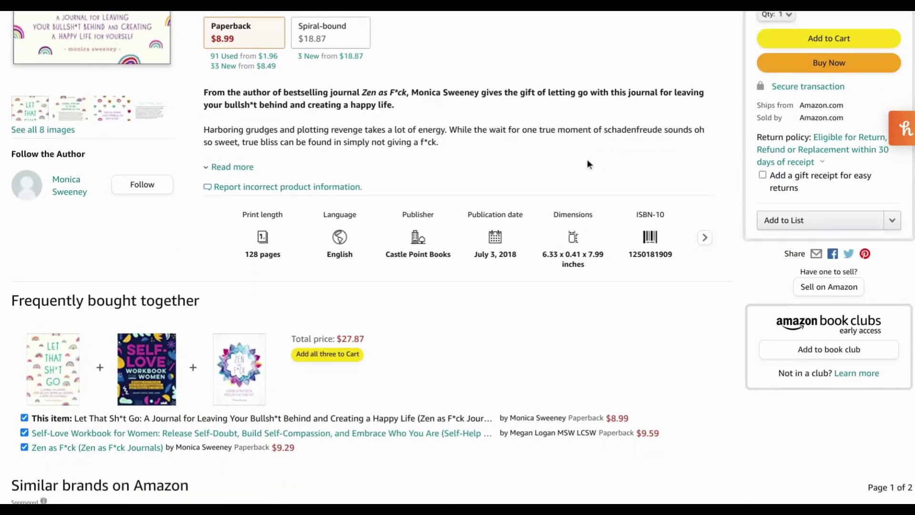
scroll(588, 164, "down", 2)
scroll(587, 163, "down", 2)
scroll(588, 163, "down", 1)
scroll(587, 164, "down", 4)
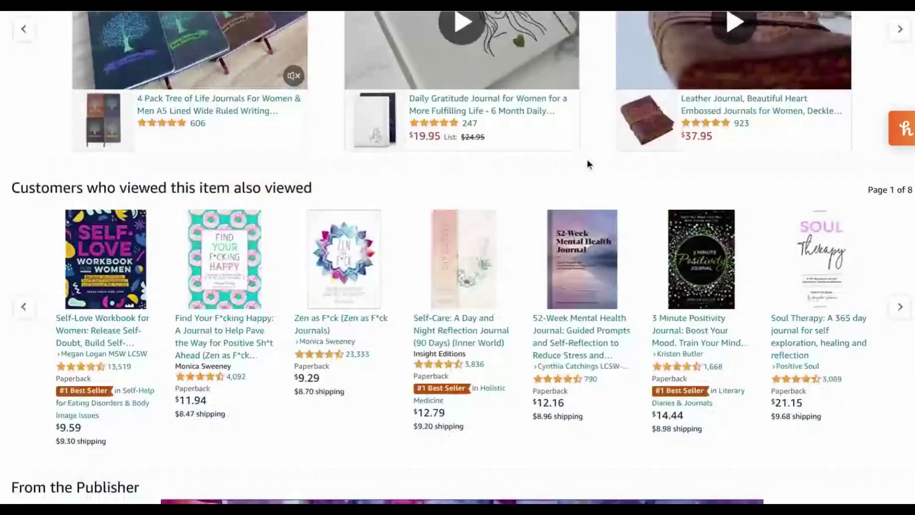
scroll(587, 163, "down", 1)
scroll(587, 163, "down", 4)
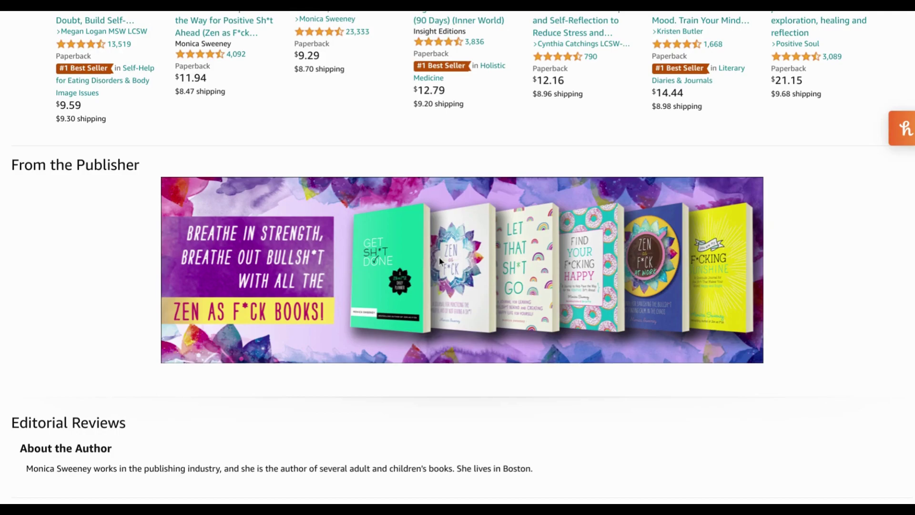
scroll(500, 247, "up", 1)
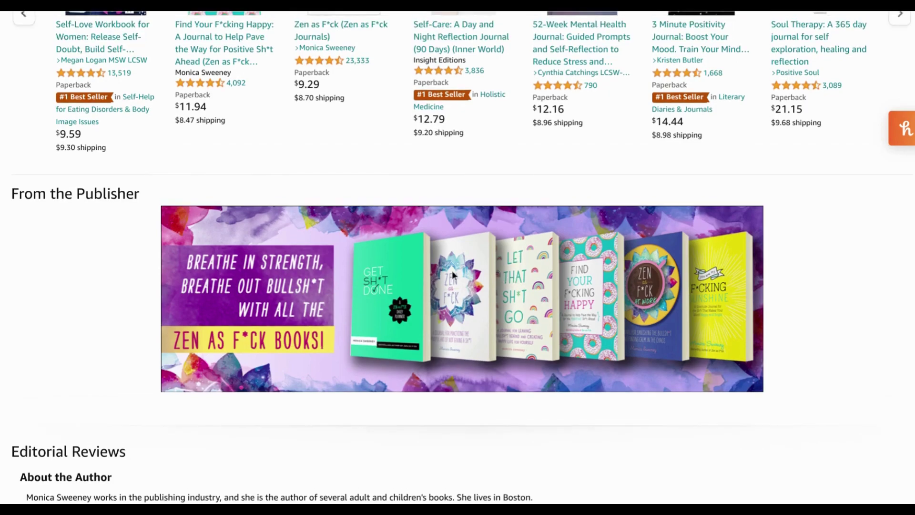
scroll(500, 247, "up", 4)
scroll(427, 278, "up", 4)
scroll(425, 272, "down", 4)
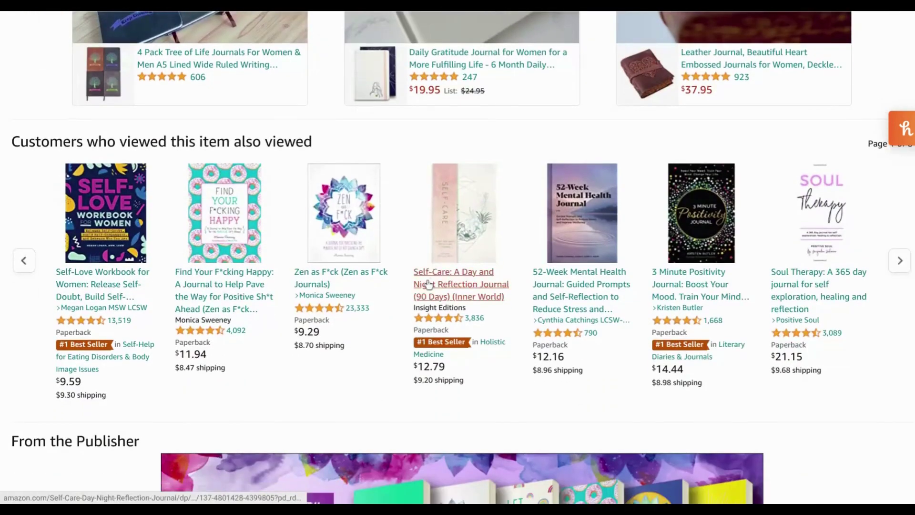
scroll(286, 215, "down", 1)
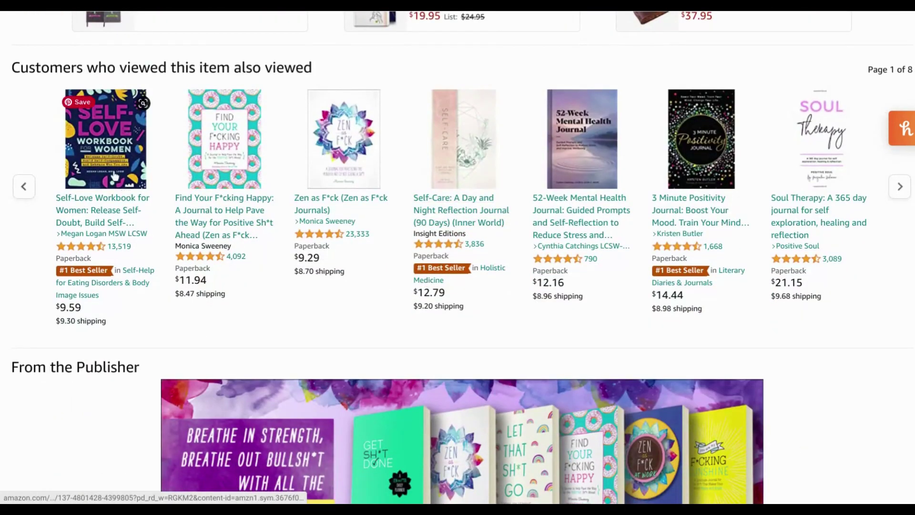
scroll(357, 215, "down", 2)
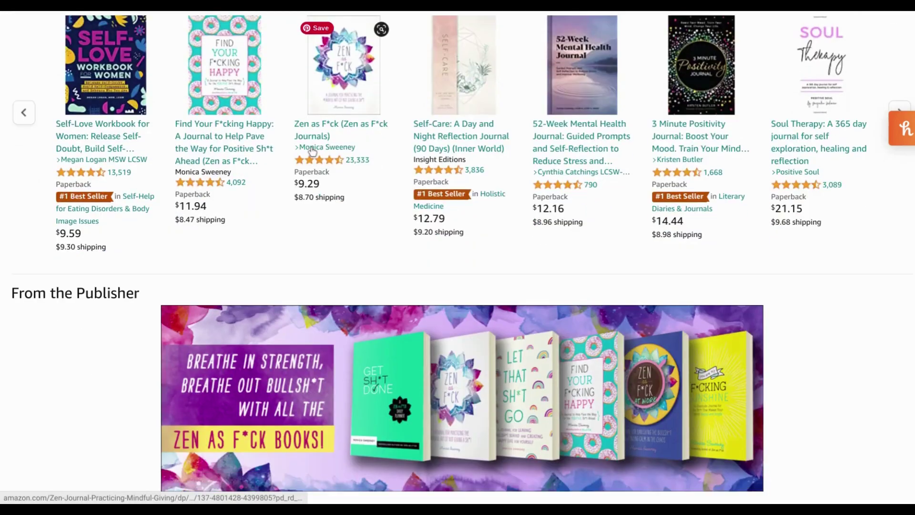
scroll(399, 262, "down", 1)
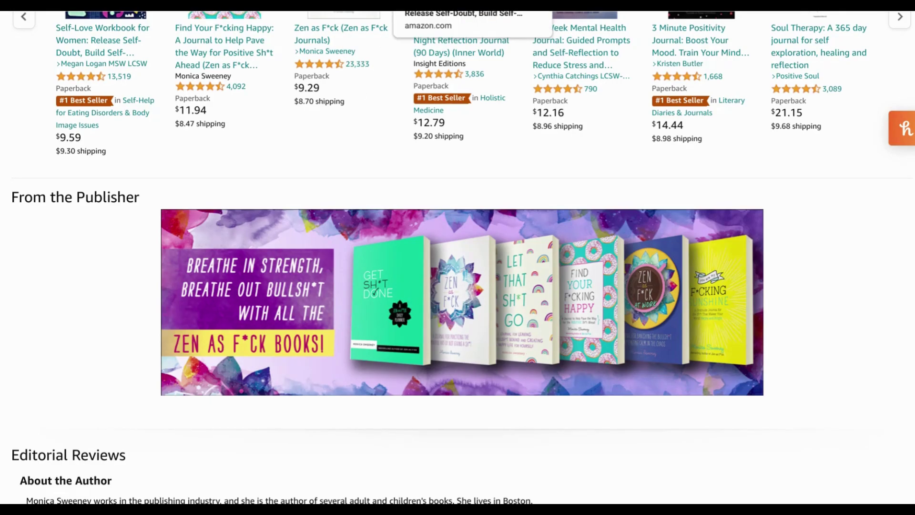
- Switch to the Self-Love Workbook Amazon product page to view its publisher images
left_click(457, 5)
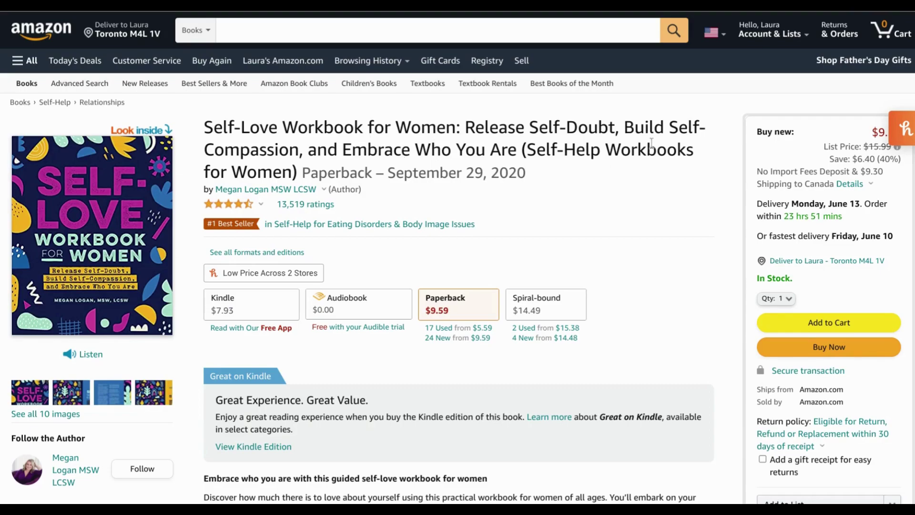
scroll(652, 145, "down", 1)
scroll(652, 145, "down", 2)
scroll(652, 145, "down", 2)
scroll(653, 145, "down", 2)
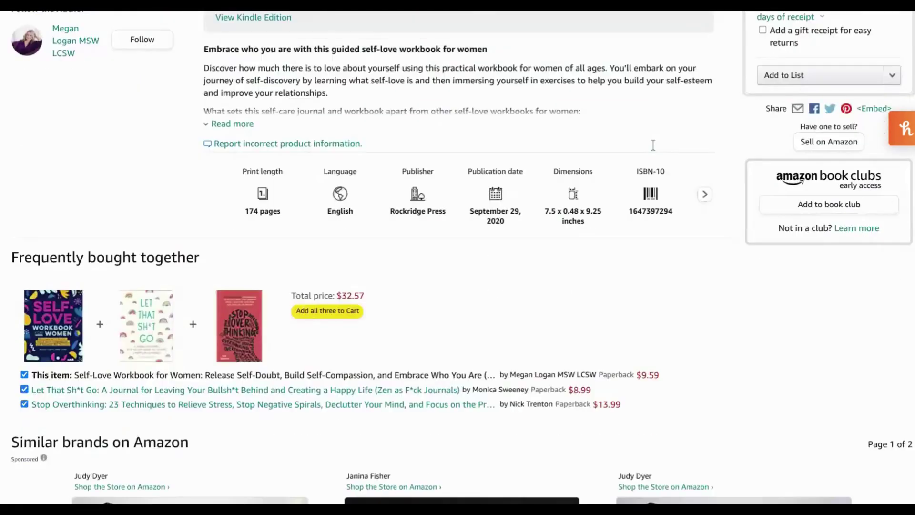
scroll(653, 145, "down", 4)
scroll(653, 146, "down", 3)
scroll(652, 145, "down", 2)
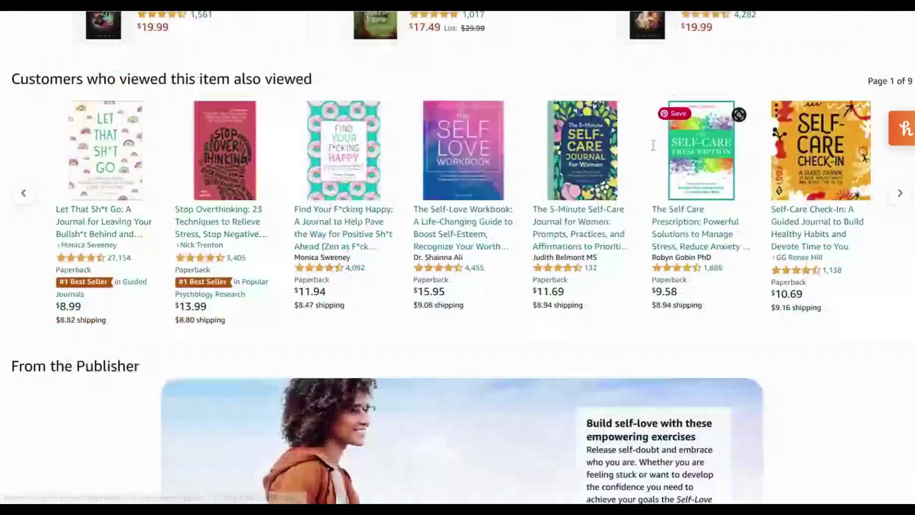
scroll(653, 145, "down", 3)
scroll(652, 145, "down", 1)
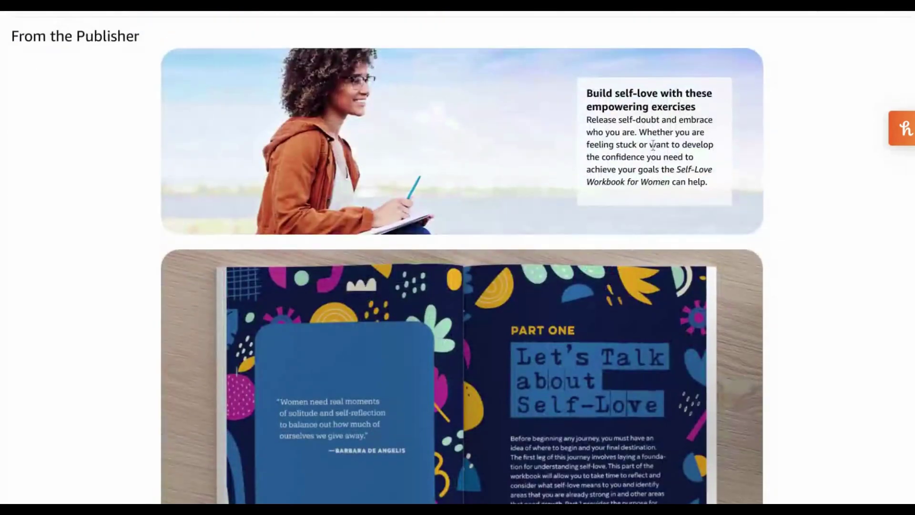
scroll(653, 145, "up", 1)
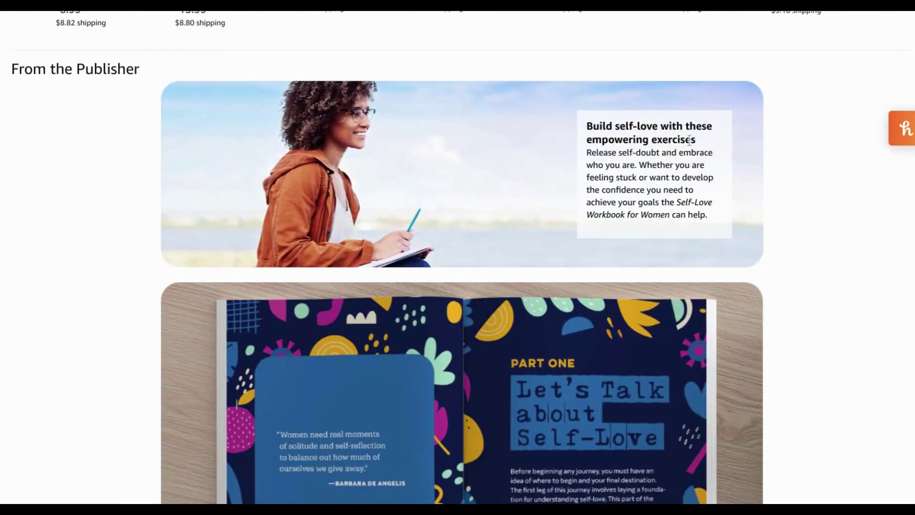
scroll(688, 140, "down", 3)
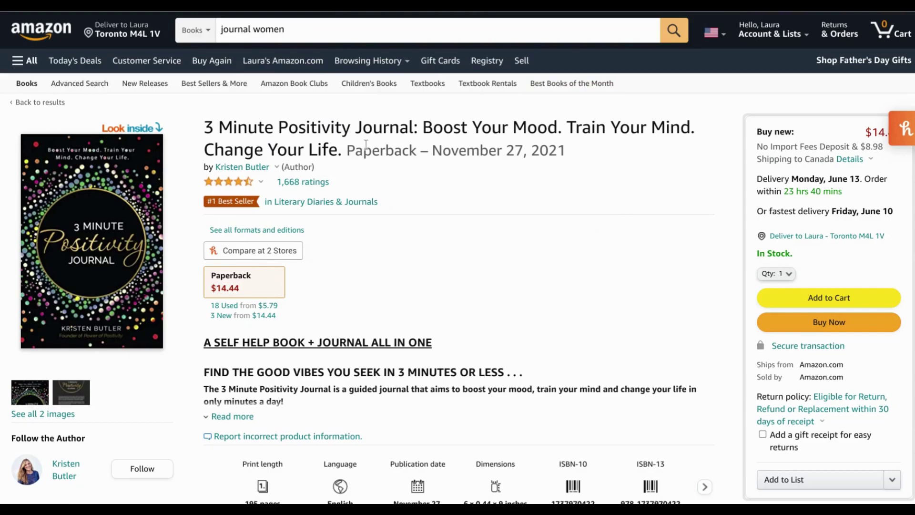
scroll(621, 187, "down", 3)
scroll(621, 187, "down", 2)
scroll(621, 186, "down", 3)
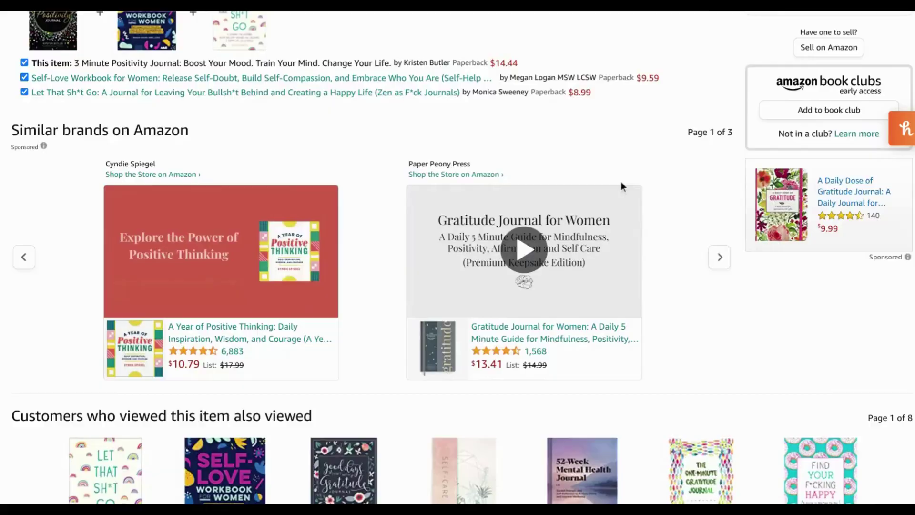
scroll(621, 186, "down", 2)
scroll(621, 181, "down", 4)
scroll(620, 181, "down", 2)
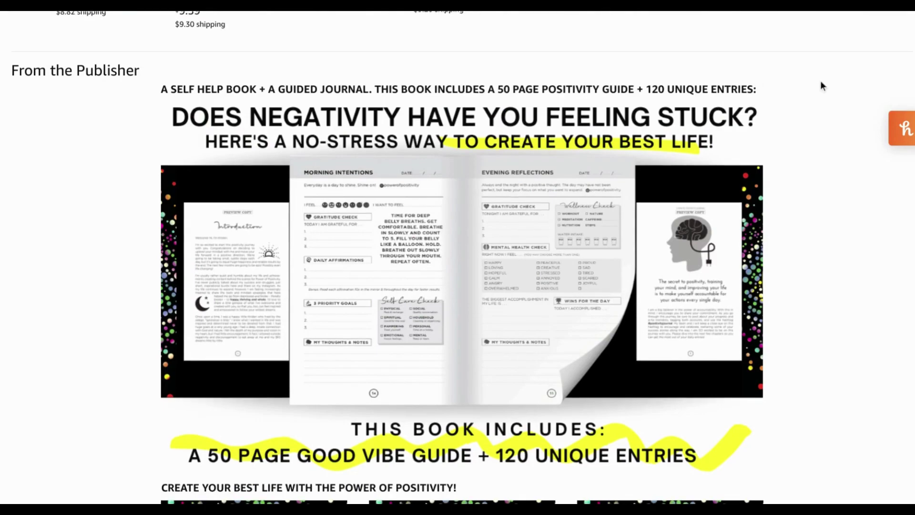
scroll(821, 86, "down", 1)
mouse_move(462, 243)
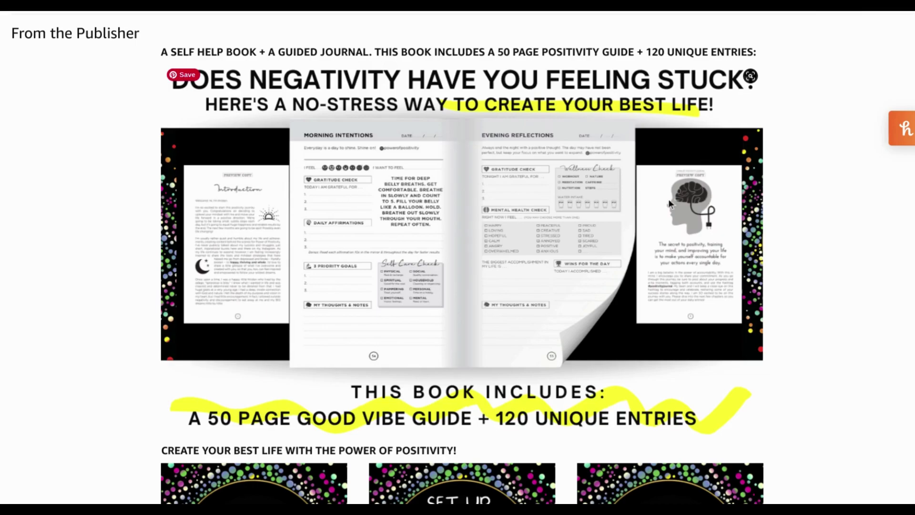
scroll(794, 172, "down", 2)
scroll(797, 172, "down", 1)
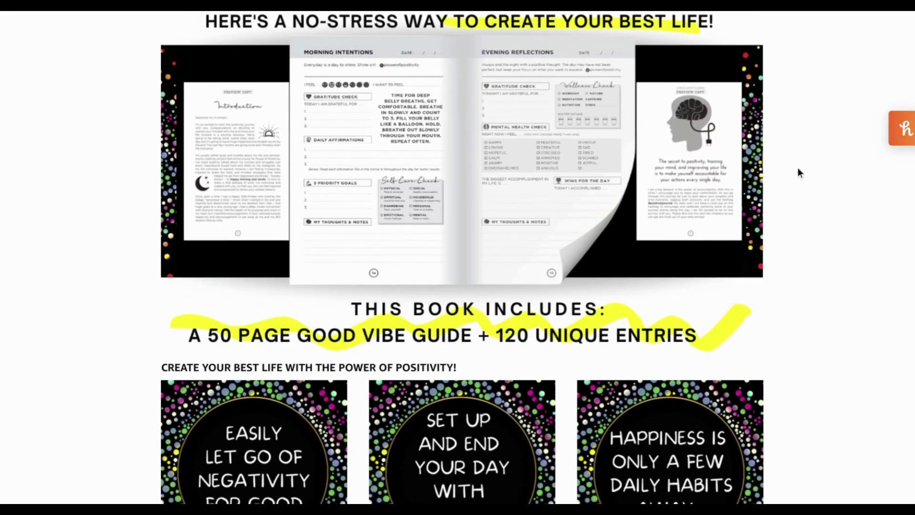
scroll(797, 172, "up", 1)
mouse_move(462, 163)
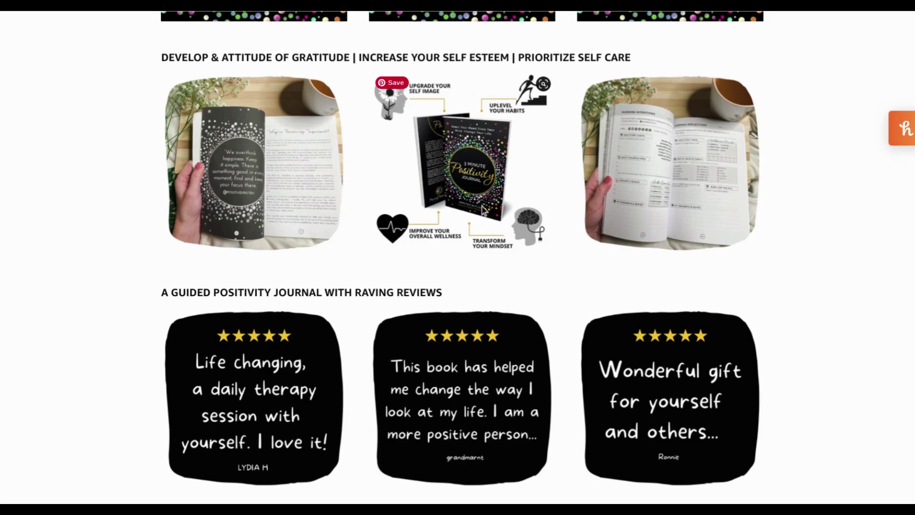
scroll(508, 227, "down", 2)
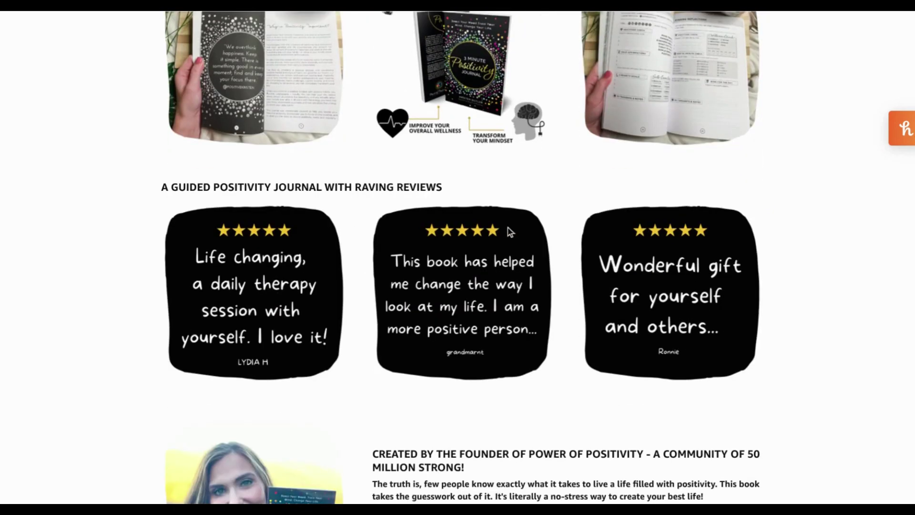
scroll(500, 180, "down", 1)
scroll(500, 184, "down", 1)
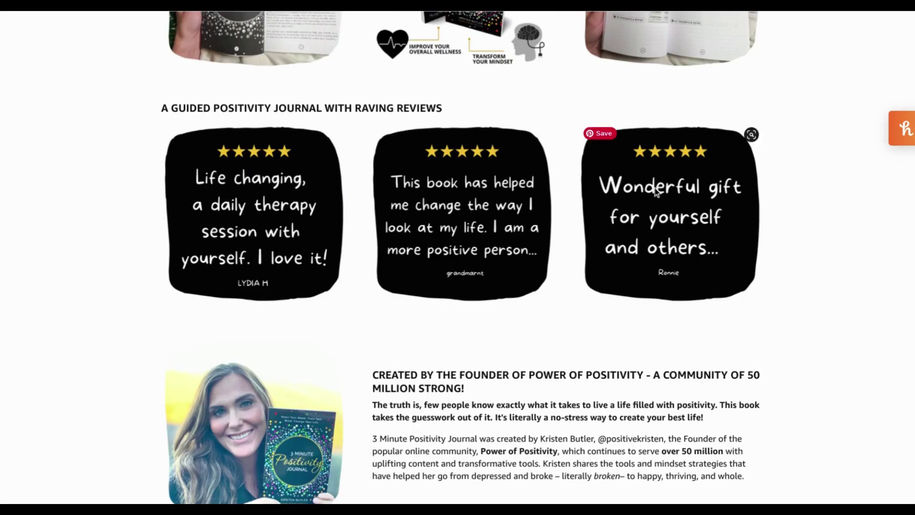
scroll(808, 127, "down", 2)
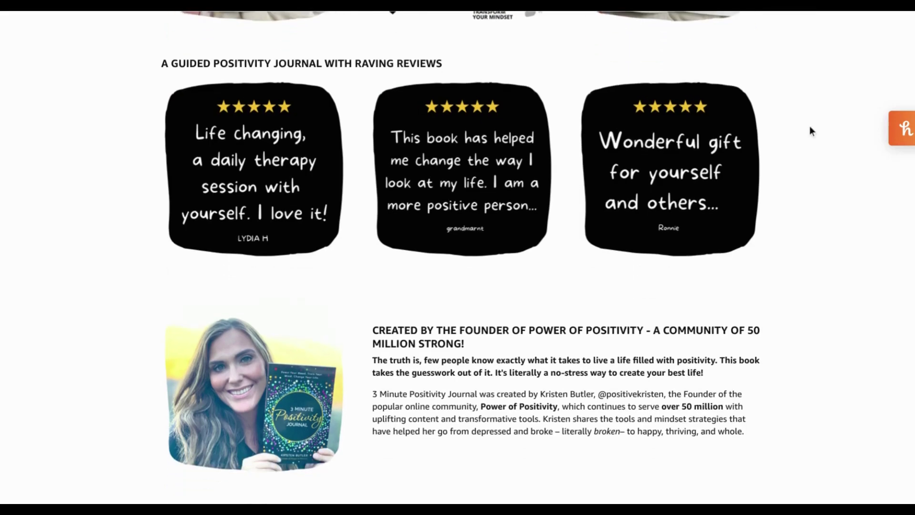
scroll(810, 126, "up", 1)
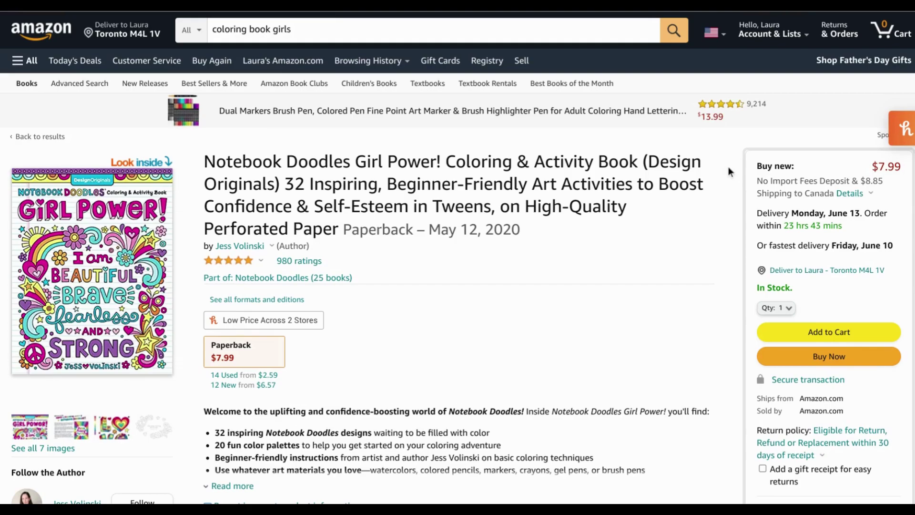
scroll(728, 167, "down", 1)
scroll(728, 167, "down", 2)
scroll(728, 167, "down", 3)
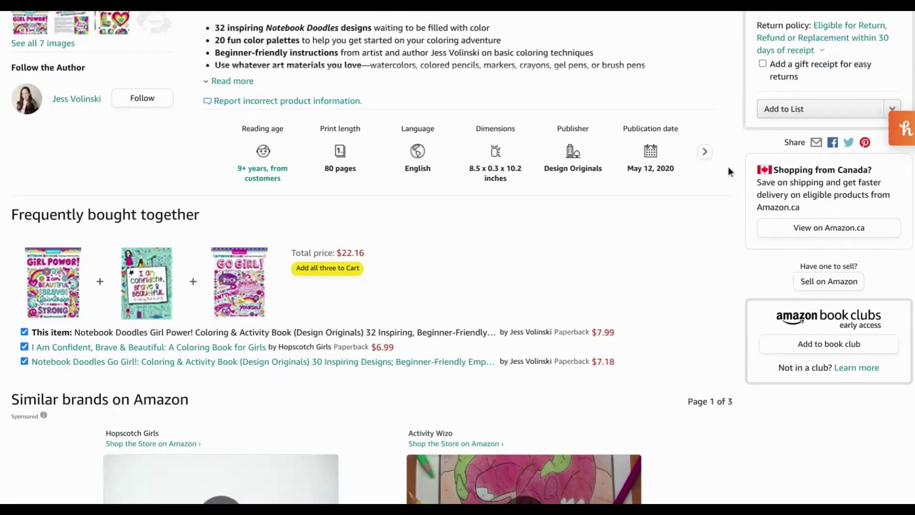
scroll(728, 167, "down", 2)
scroll(728, 167, "down", 3)
scroll(727, 167, "down", 2)
scroll(728, 167, "down", 1)
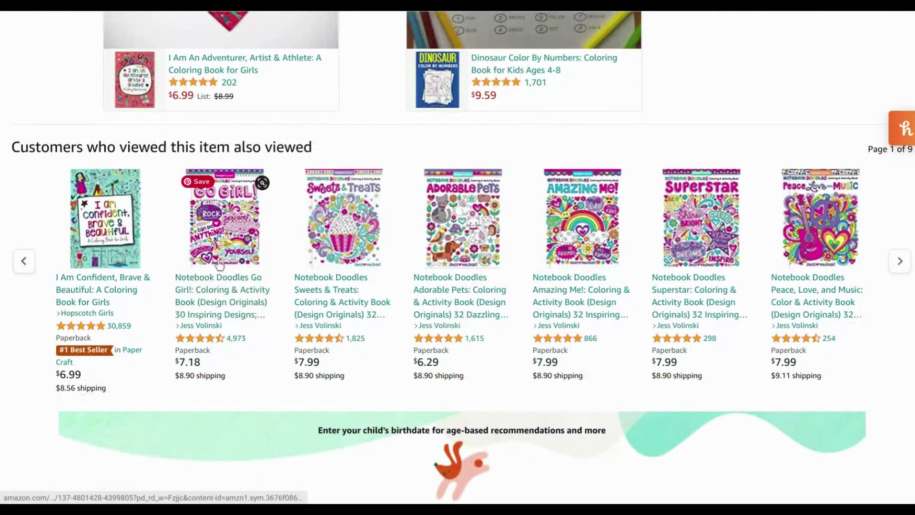
mouse_move(582, 218)
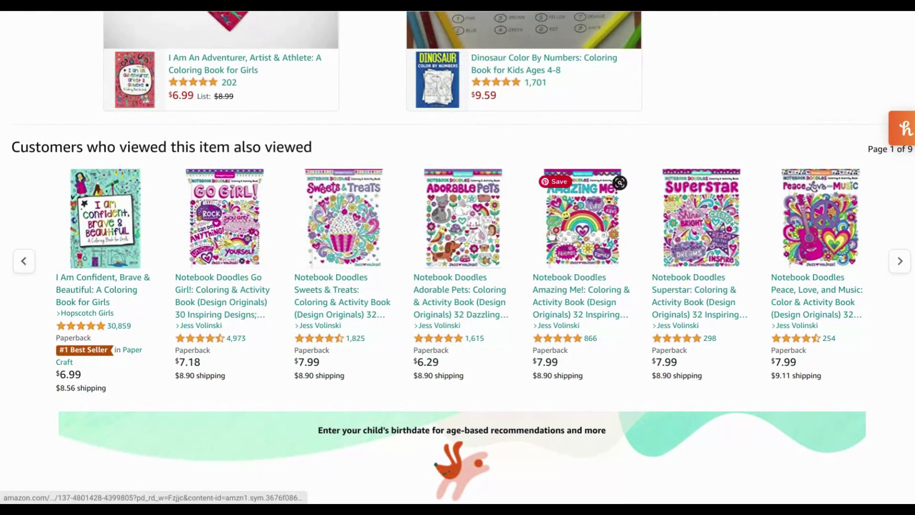
scroll(468, 224, "down", 3)
scroll(468, 224, "down", 2)
scroll(469, 225, "down", 3)
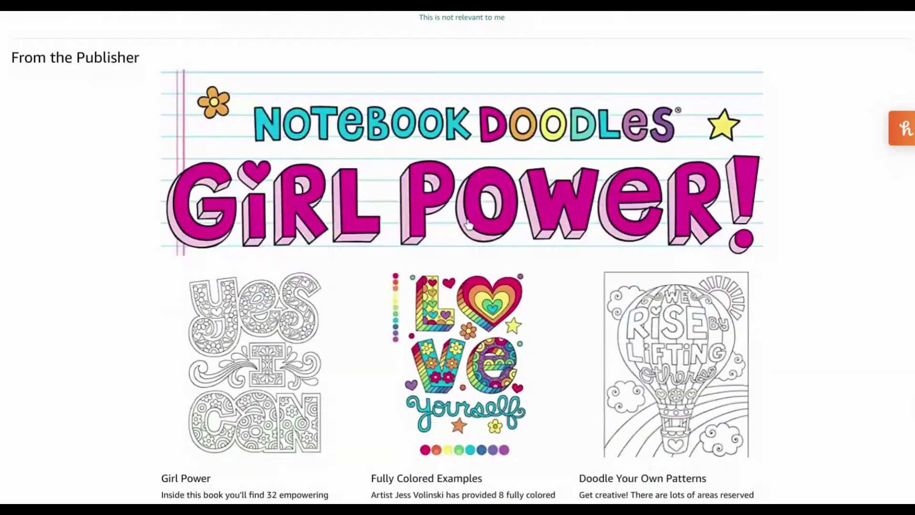
scroll(632, 189, "down", 1)
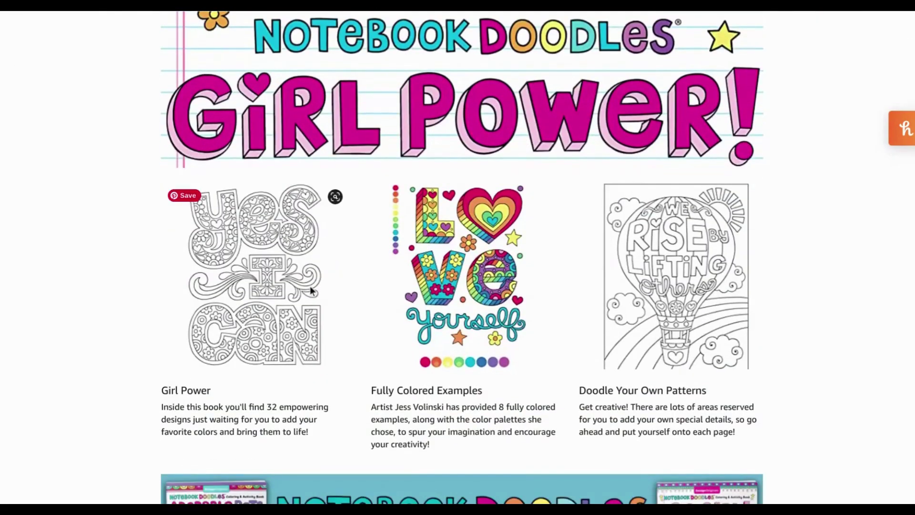
mouse_move(676, 364)
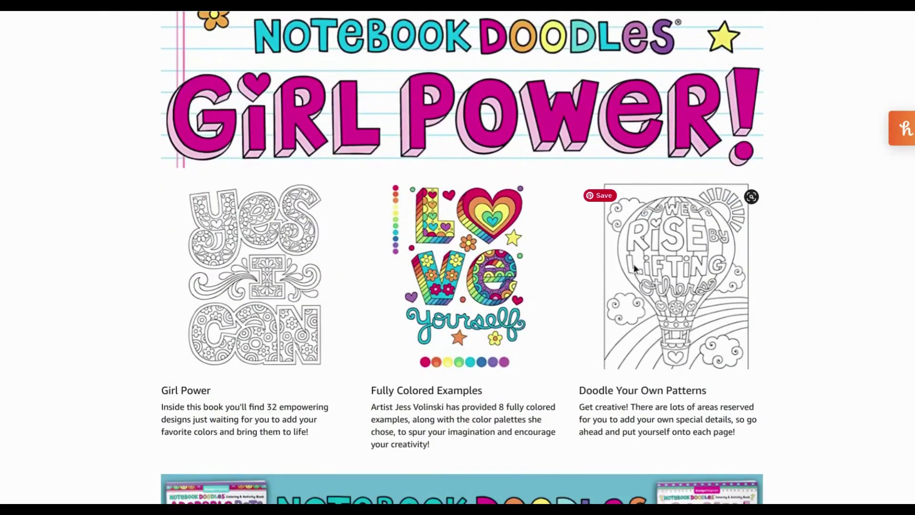
scroll(764, 213, "down", 2)
scroll(764, 213, "down", 2)
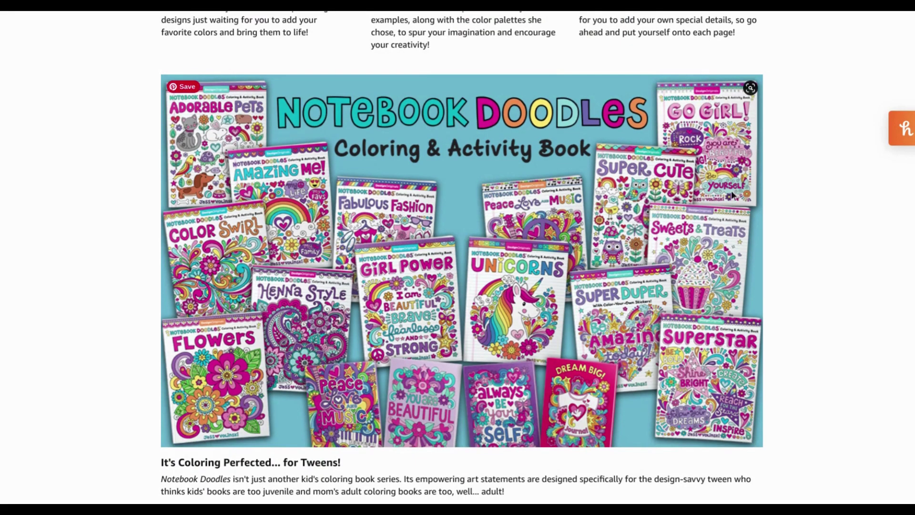
scroll(780, 162, "down", 1)
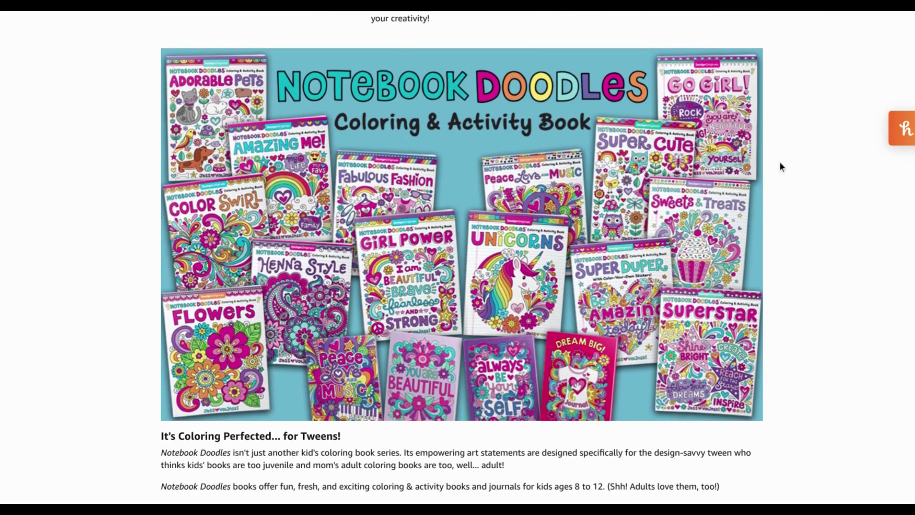
scroll(779, 167, "down", 1)
scroll(779, 161, "down", 1)
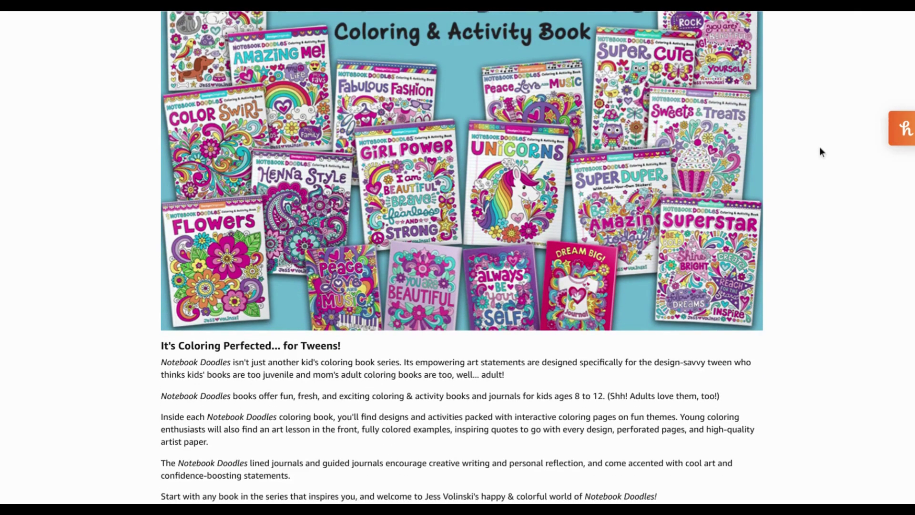
scroll(819, 147, "down", 1)
scroll(820, 147, "down", 1)
scroll(820, 147, "down", 2)
scroll(821, 147, "down", 3)
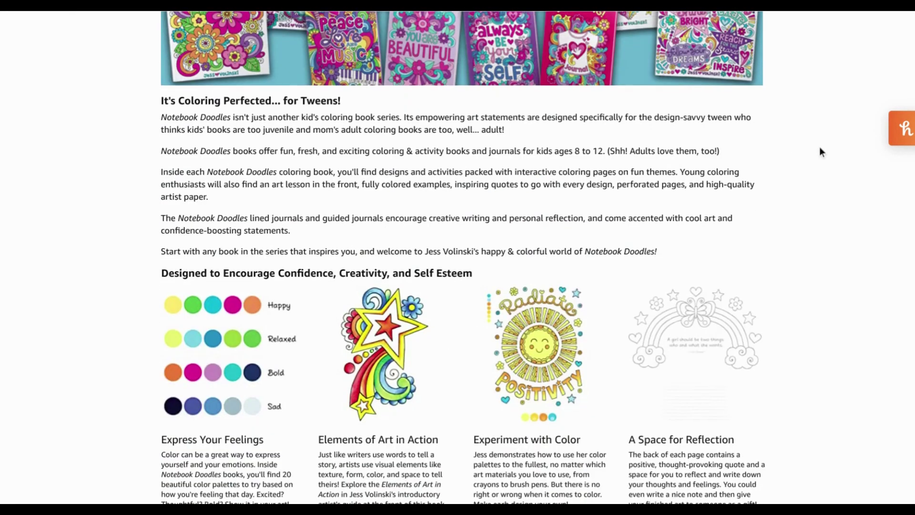
scroll(820, 147, "down", 2)
scroll(821, 147, "down", 1)
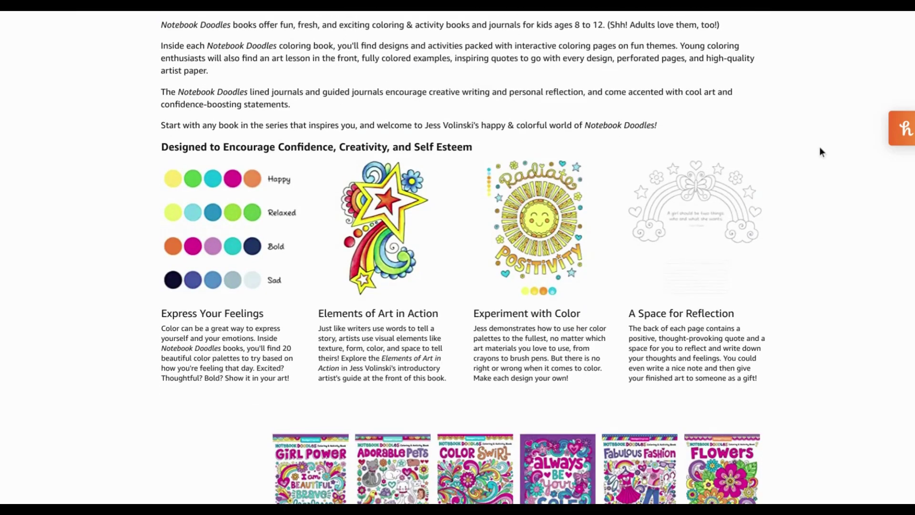
scroll(820, 148, "down", 1)
scroll(820, 147, "down", 3)
scroll(820, 147, "down", 1)
scroll(820, 148, "down", 1)
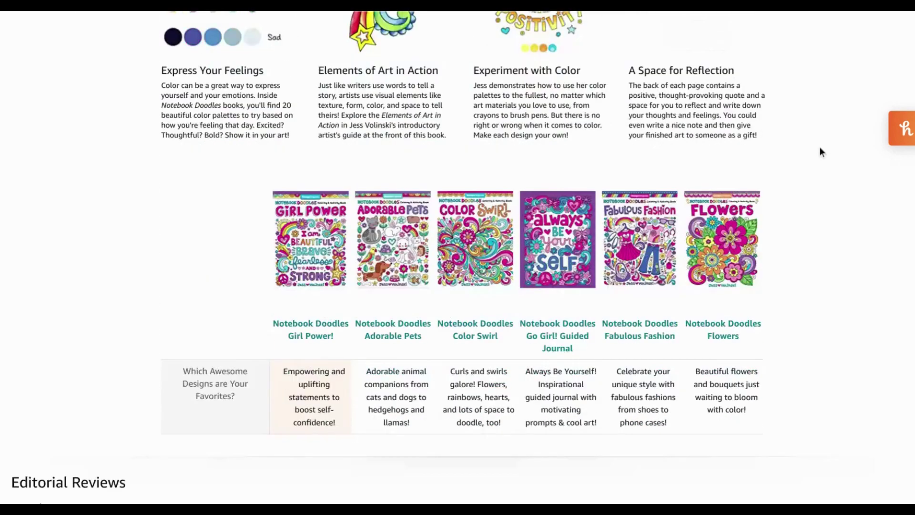
scroll(820, 147, "down", 1)
scroll(820, 147, "down", 1)
scroll(819, 147, "up", 2)
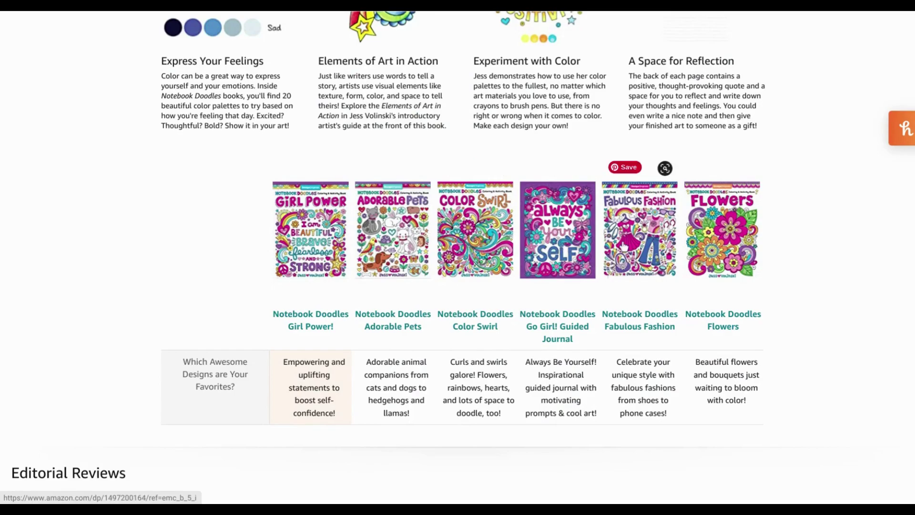
scroll(636, 243, "down", 5)
scroll(636, 244, "down", 5)
scroll(637, 244, "up", 5)
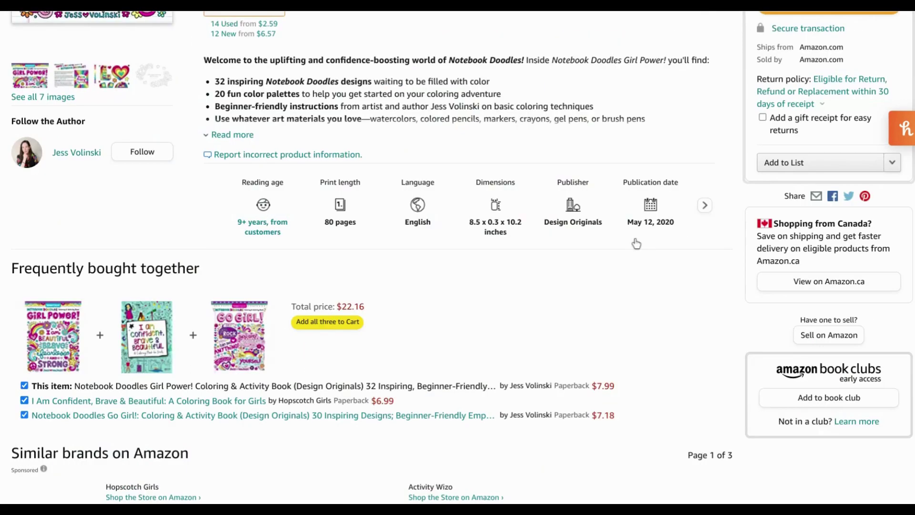
scroll(636, 243, "up", 5)
scroll(637, 244, "down", 1)
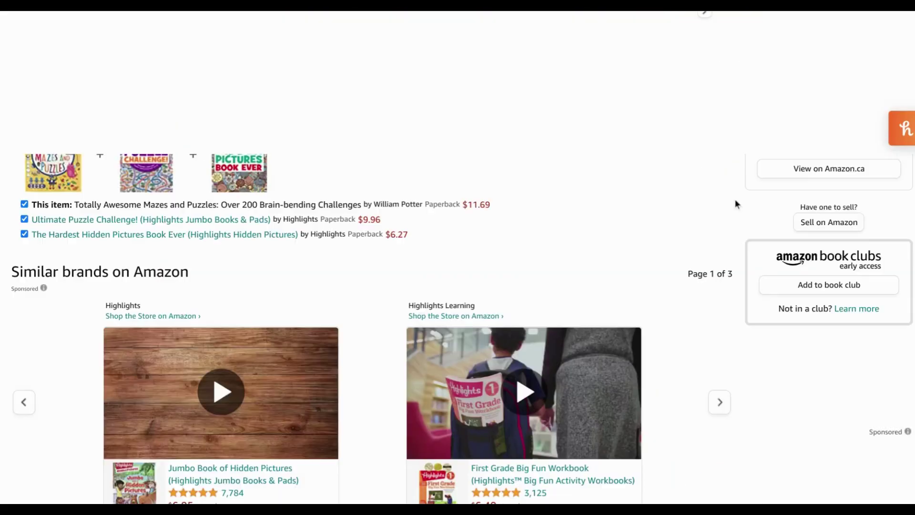
scroll(733, 228, "down", 1)
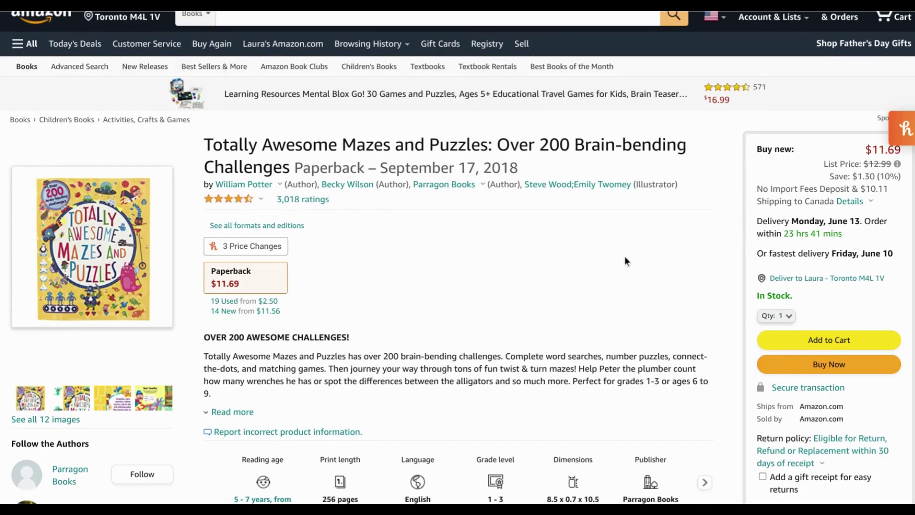
scroll(688, 240, "down", 1)
scroll(687, 240, "down", 2)
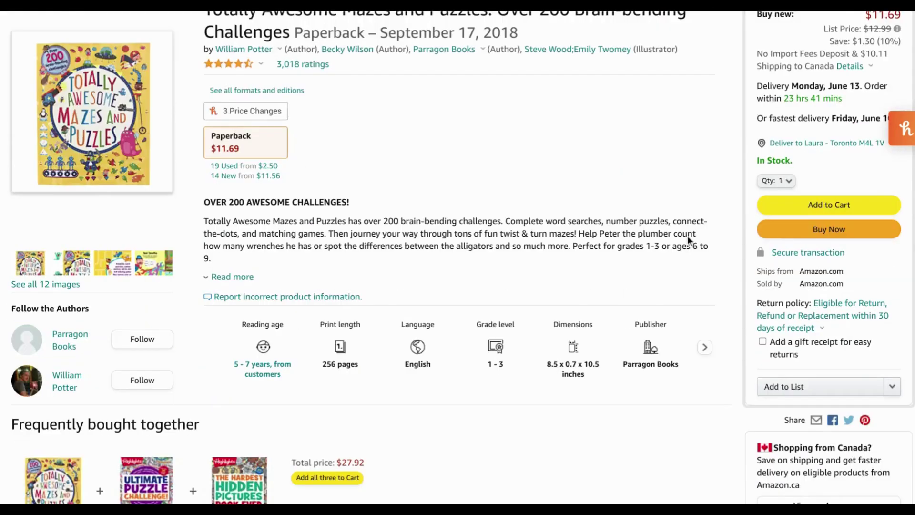
scroll(687, 240, "down", 5)
scroll(687, 241, "down", 4)
scroll(687, 240, "down", 2)
scroll(687, 240, "down", 2)
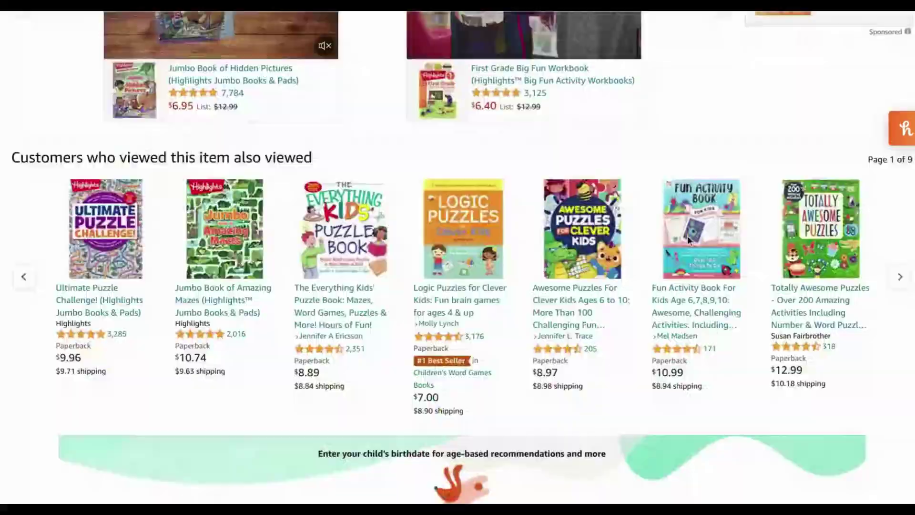
scroll(686, 241, "down", 3)
scroll(687, 240, "down", 4)
scroll(687, 240, "down", 2)
scroll(687, 240, "down", 1)
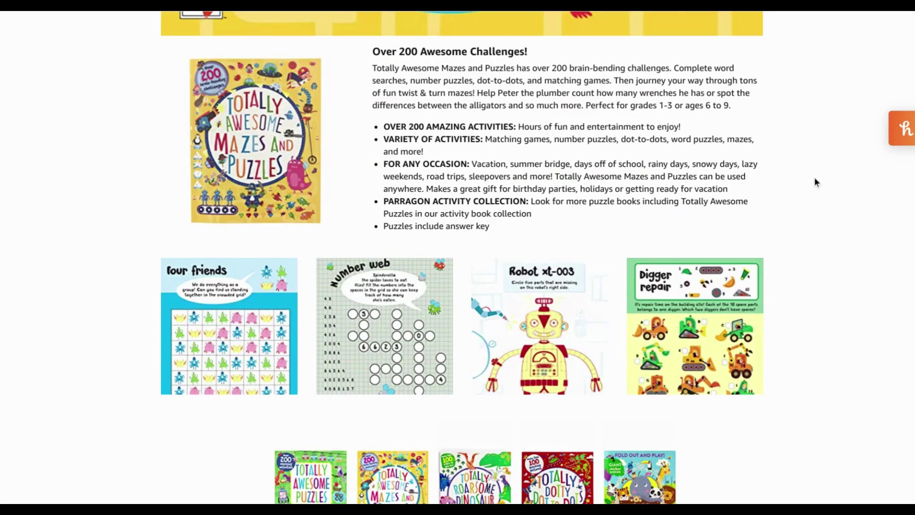
scroll(814, 182, "down", 1)
scroll(814, 182, "down", 1)
scroll(815, 182, "down", 1)
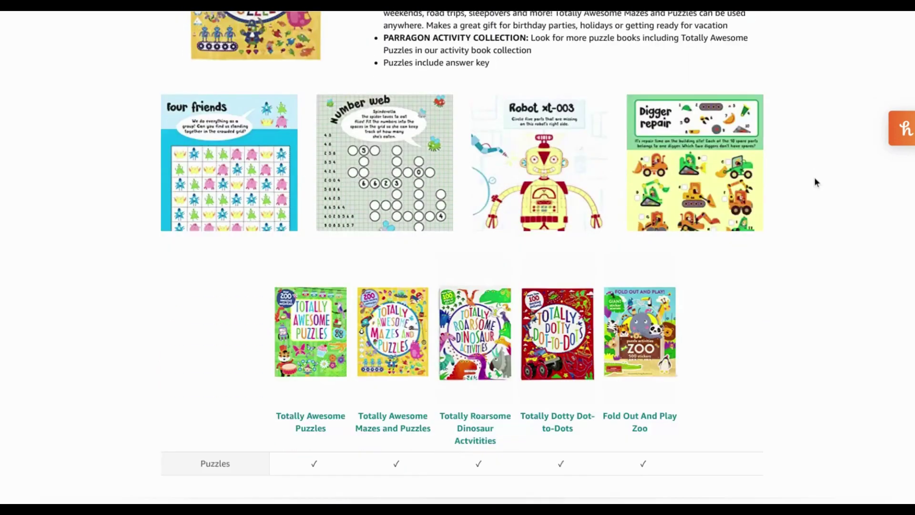
scroll(815, 182, "down", 1)
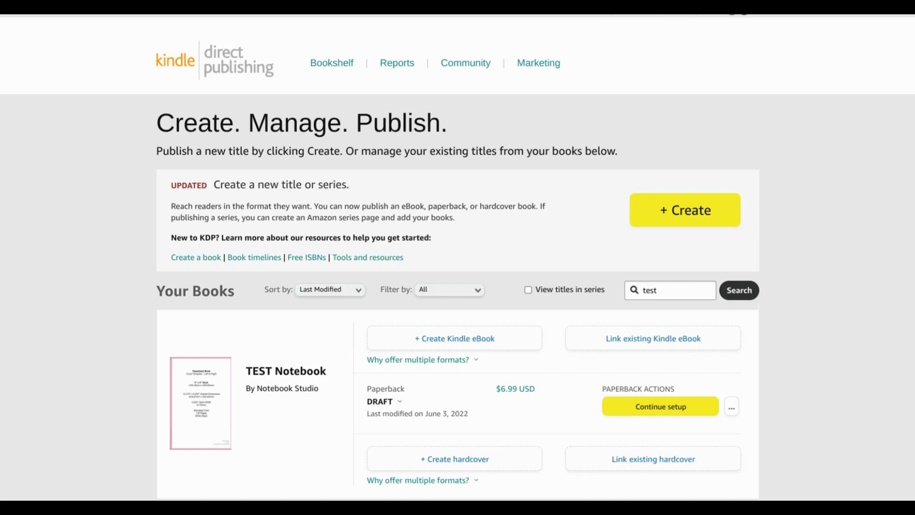
scroll(837, 243, "down", 1)
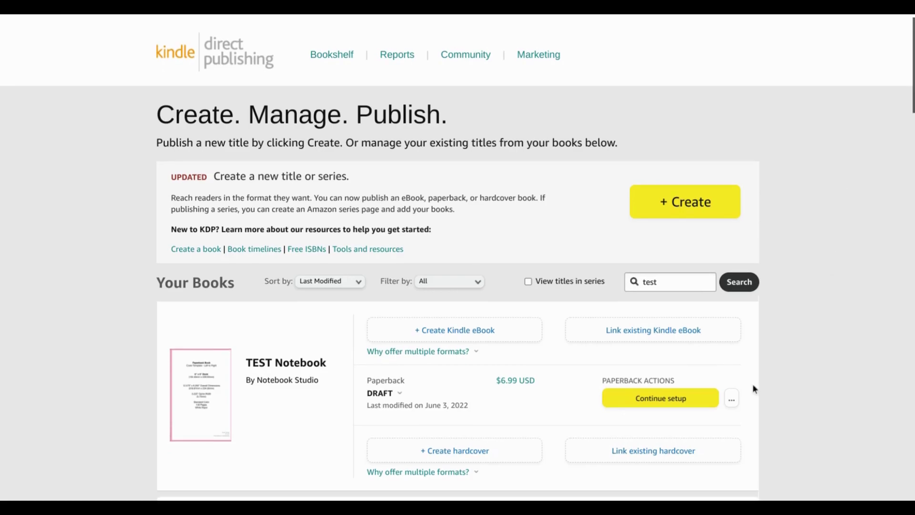
left_click(736, 397)
left_click(393, 394)
left_click(452, 367)
left_click(731, 398)
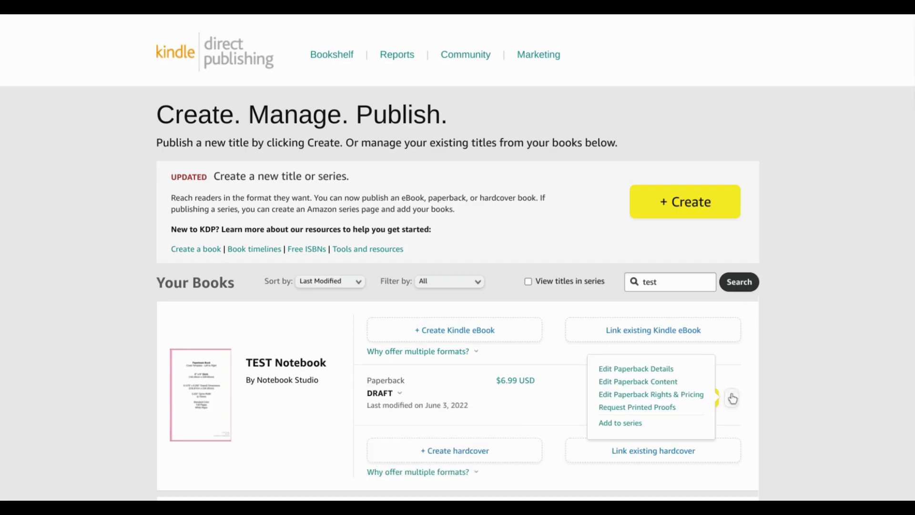
left_click(561, 72)
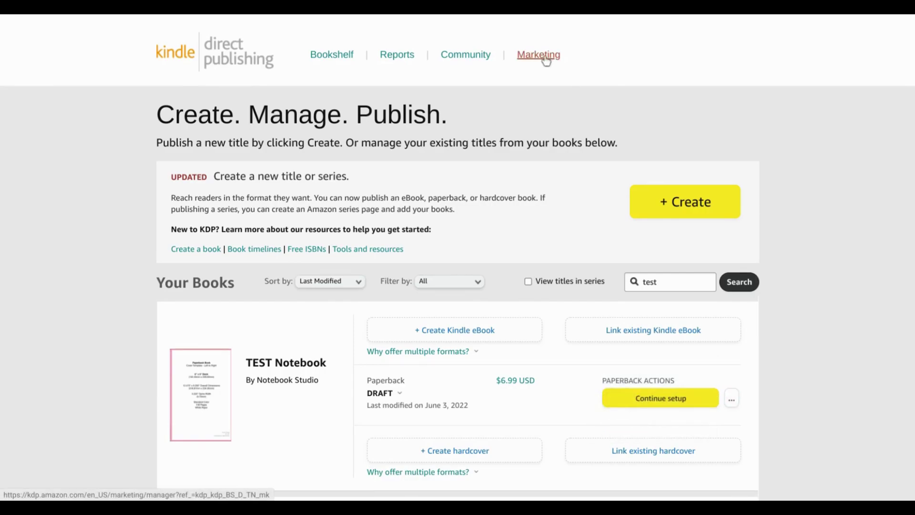
- Go to KDP's Marketing Resources page with Amazon Ads, Author Central and A+ Content
left_click(545, 62)
scroll(470, 148, "down", 1)
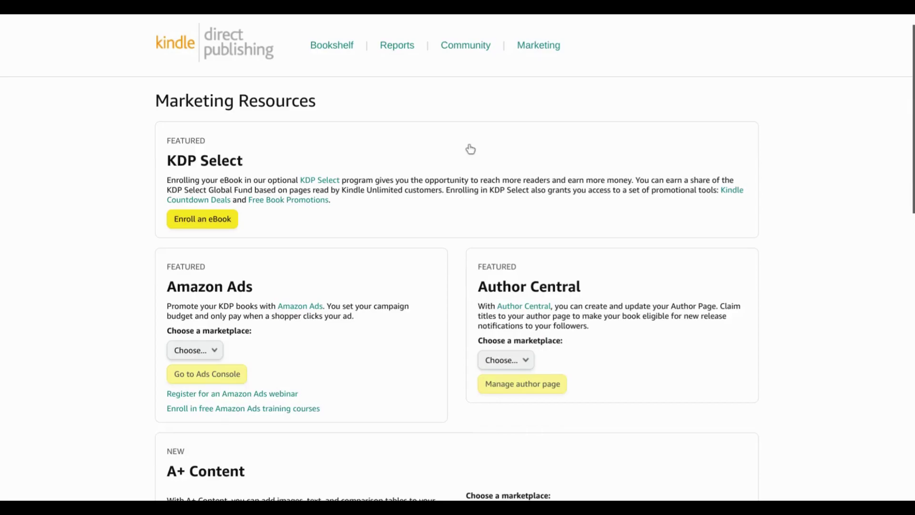
scroll(471, 150, "down", 1)
scroll(471, 149, "down", 1)
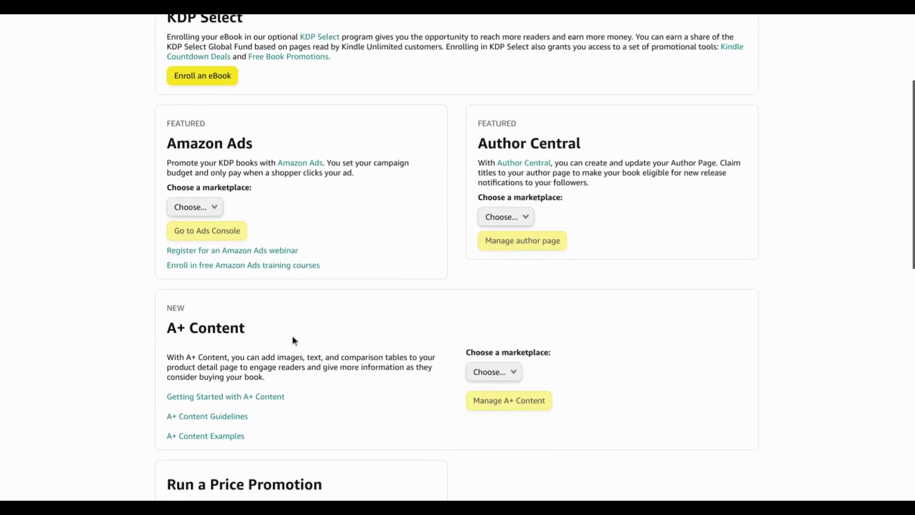
scroll(291, 334, "down", 1)
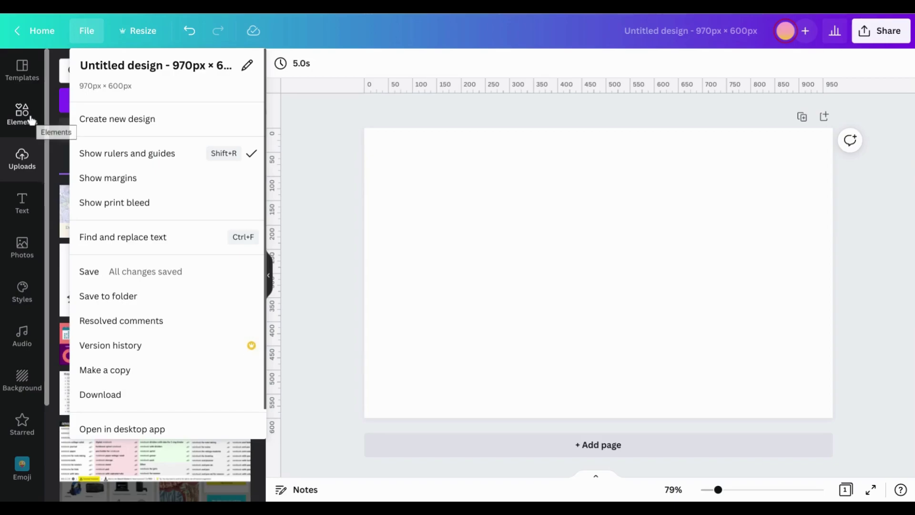
- Add the Daily Journal cover and the lined interior page from Uploads to the 970×600 page
left_click(291, 164)
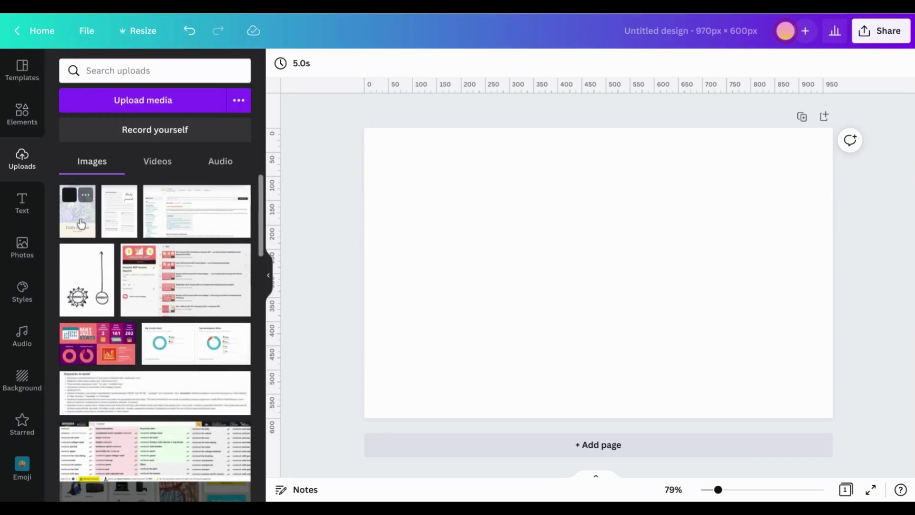
left_click(80, 224)
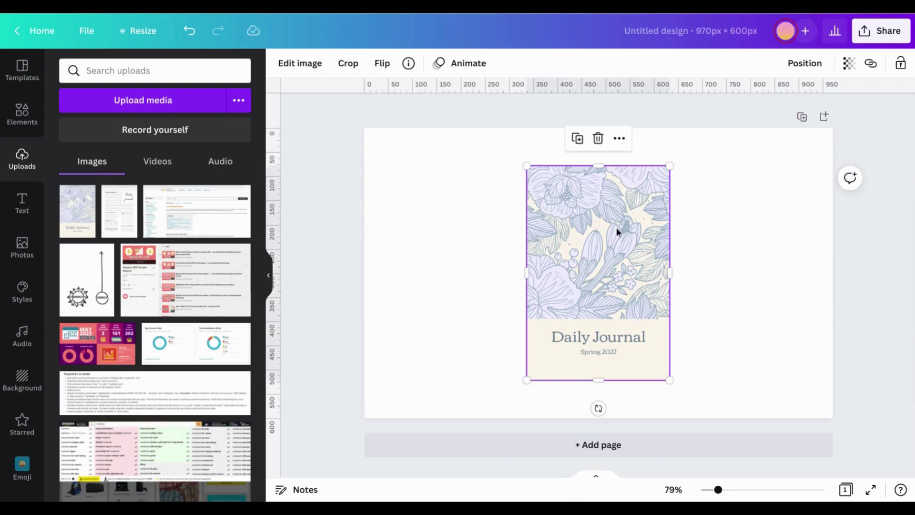
left_click(119, 211)
left_click_drag(621, 263, 751, 248)
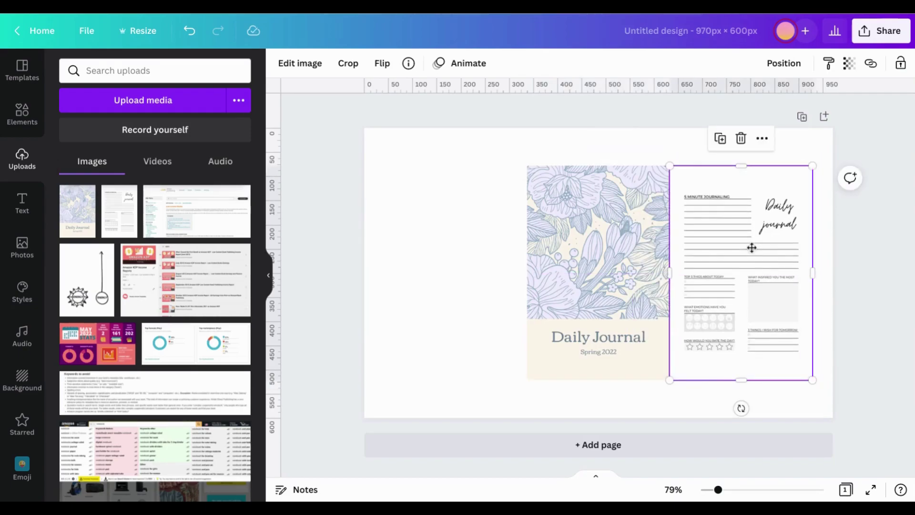
- Remove the lined page image, leaving the cover alone and selected
key("Delete")
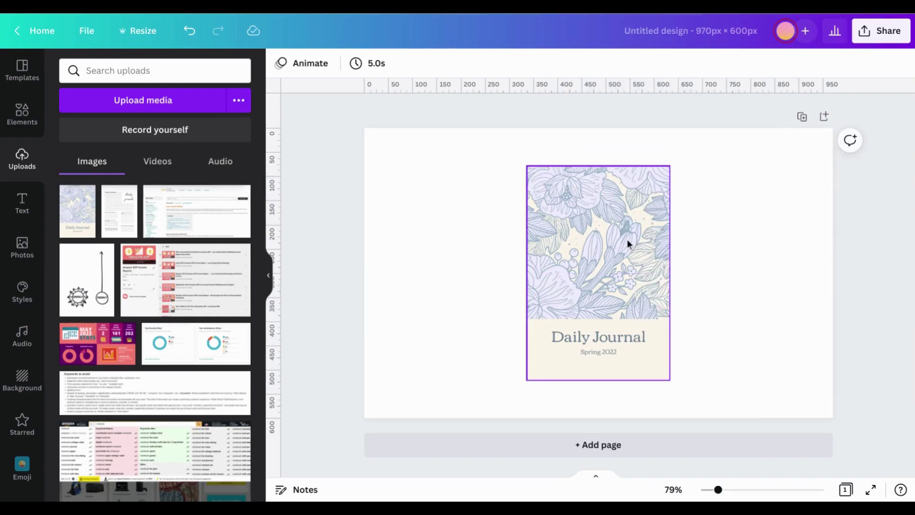
left_click(601, 237)
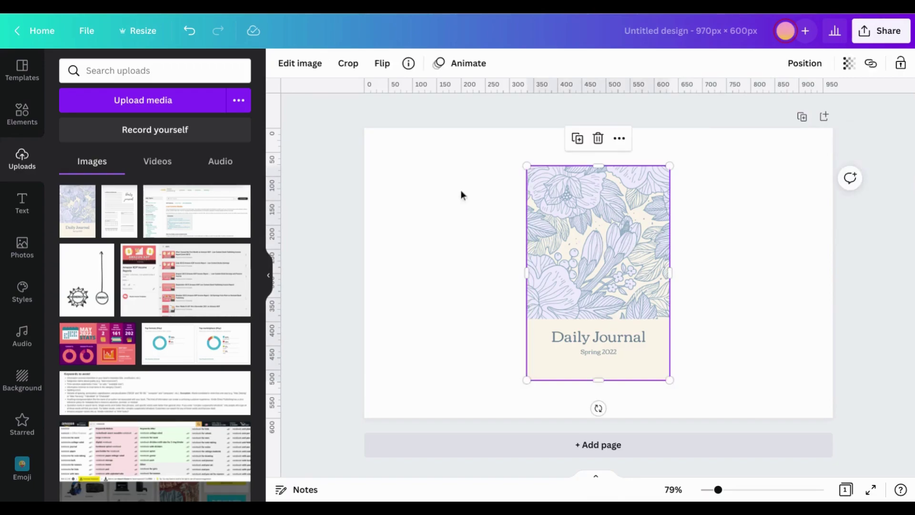
- Bring up the Smartmockups collection from the cover's Edit image effects
left_click(305, 68)
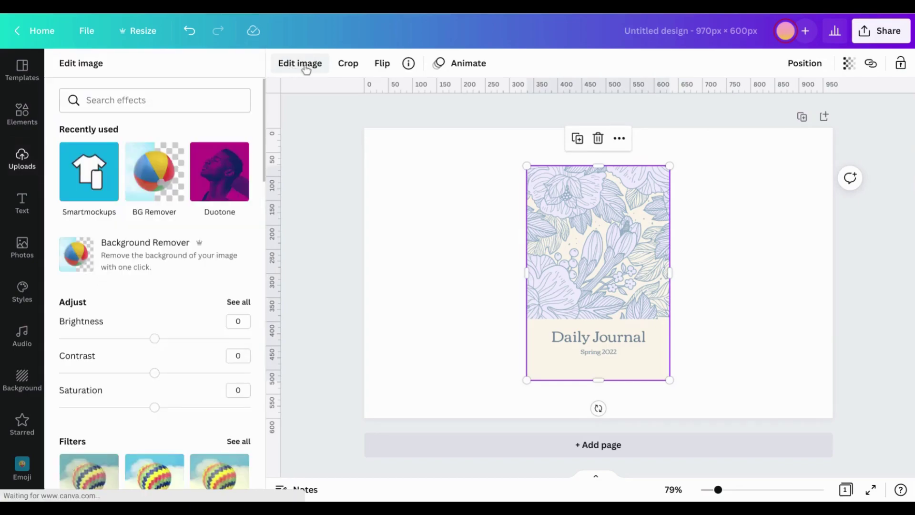
left_click(93, 176)
scroll(150, 181, "down", 2)
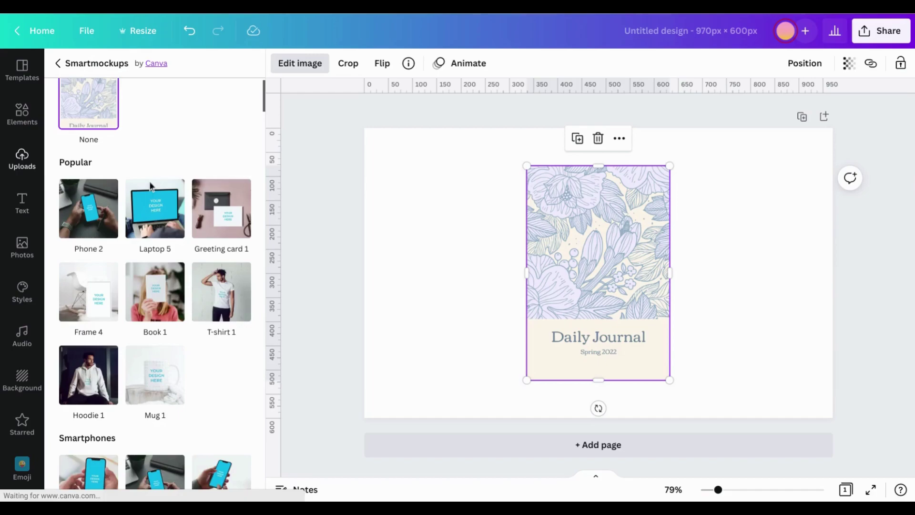
scroll(185, 186, "down", 1)
scroll(185, 186, "down", 1)
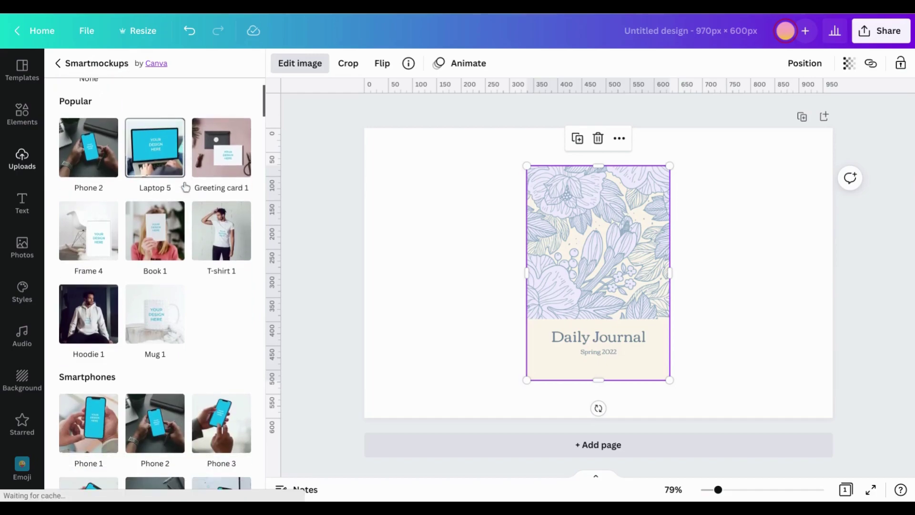
scroll(185, 187, "down", 1)
scroll(184, 187, "down", 3)
scroll(185, 187, "down", 2)
scroll(185, 186, "down", 2)
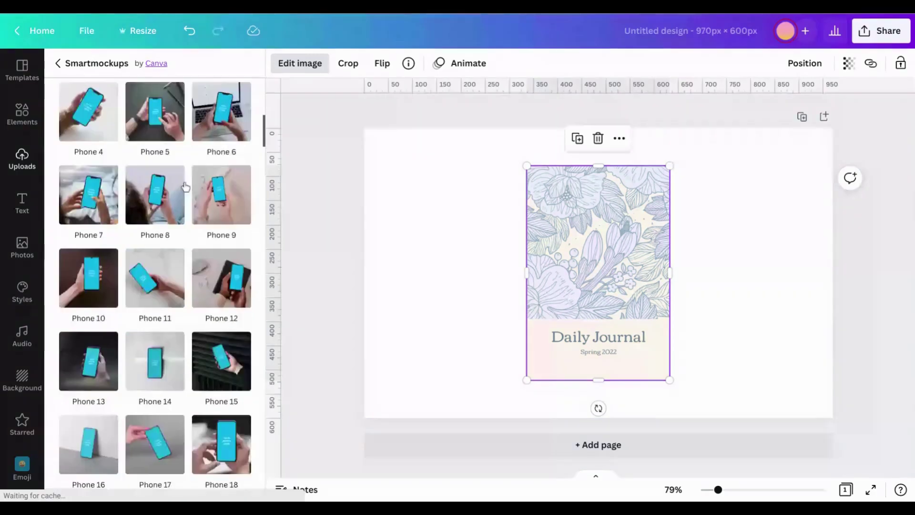
scroll(185, 187, "down", 2)
scroll(185, 186, "down", 3)
scroll(185, 187, "down", 1)
scroll(185, 186, "down", 3)
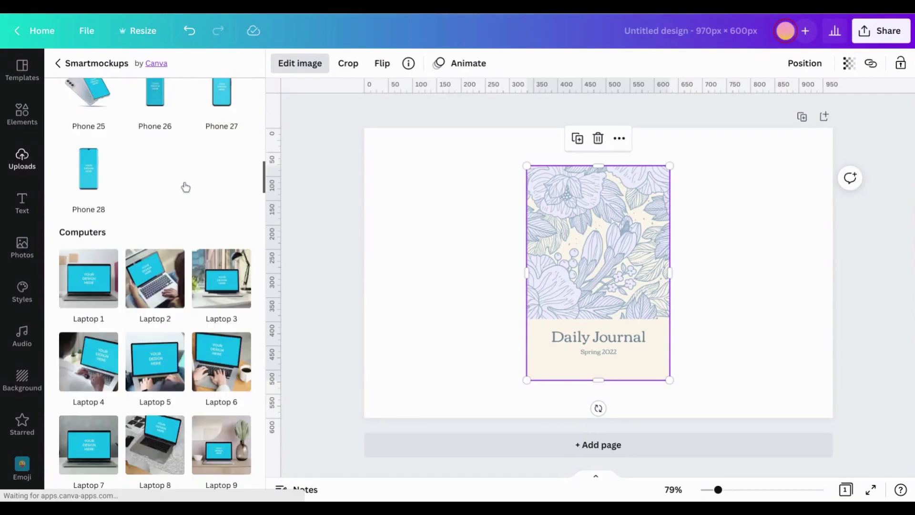
scroll(184, 187, "down", 2)
scroll(185, 187, "down", 2)
scroll(185, 187, "down", 3)
scroll(184, 186, "down", 1)
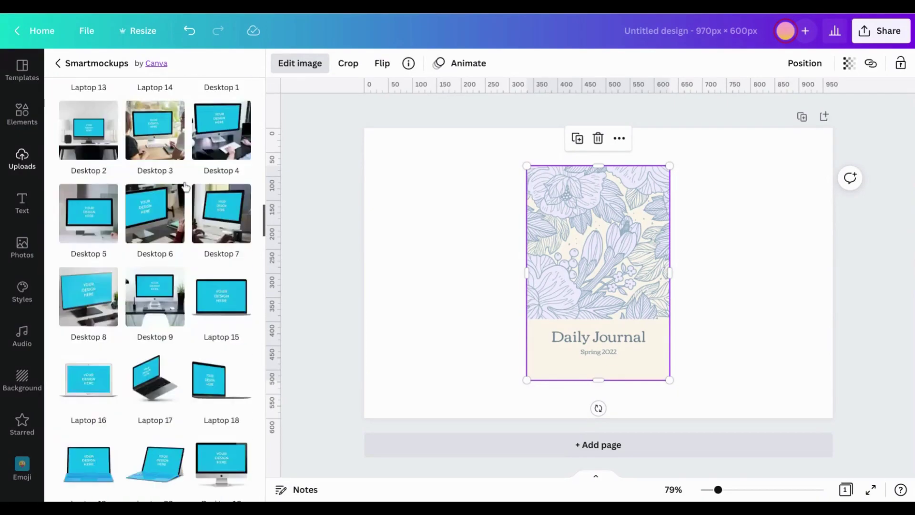
scroll(185, 187, "down", 2)
scroll(184, 187, "down", 2)
scroll(185, 187, "down", 1)
scroll(185, 186, "down", 1)
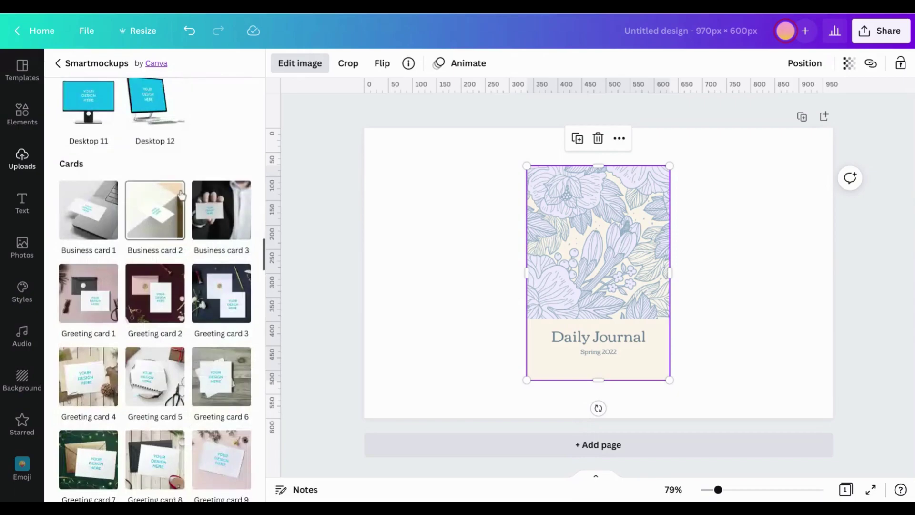
scroll(185, 187, "down", 3)
scroll(185, 187, "down", 1)
scroll(123, 243, "down", 4)
scroll(123, 242, "down", 1)
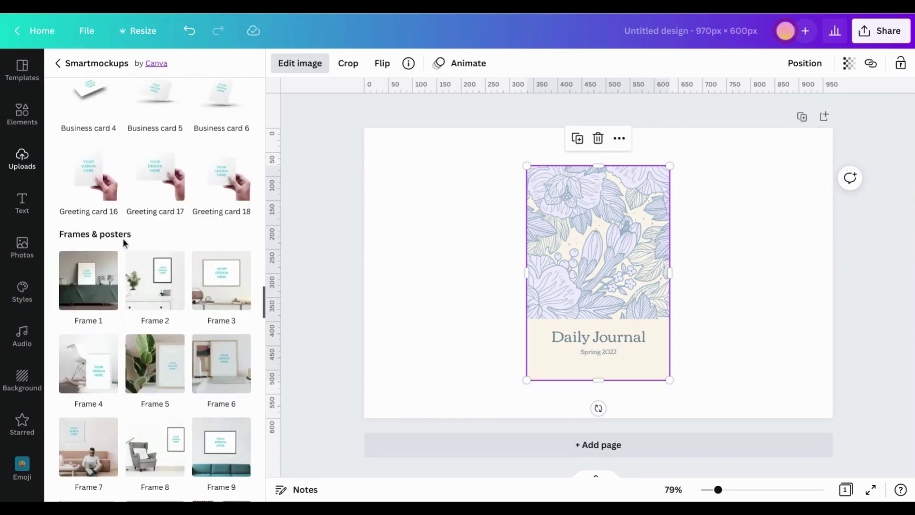
scroll(123, 242, "down", 1)
scroll(153, 191, "down", 1)
scroll(182, 265, "down", 1)
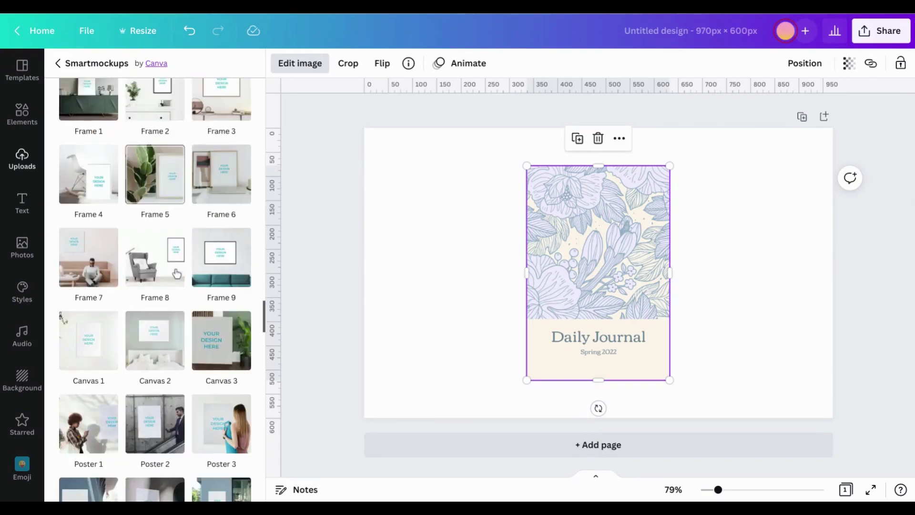
scroll(172, 247, "down", 2)
scroll(162, 266, "down", 2)
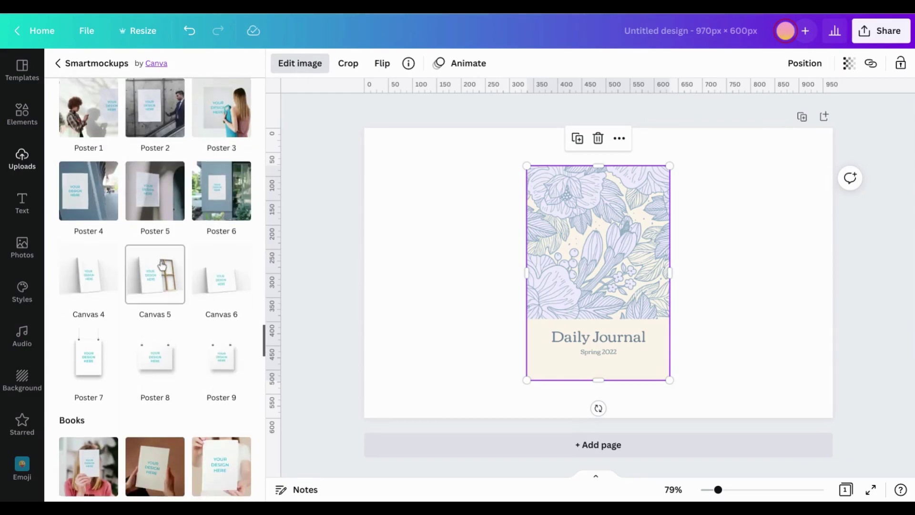
scroll(161, 266, "down", 2)
scroll(150, 261, "down", 1)
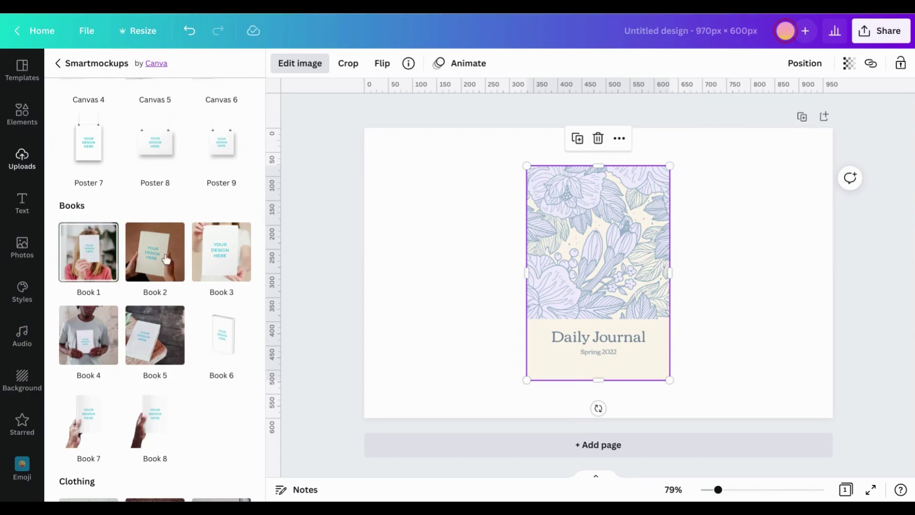
- Apply the Book 1 mockup to the cover and enlarge it to nearly fill the page
left_click(98, 248)
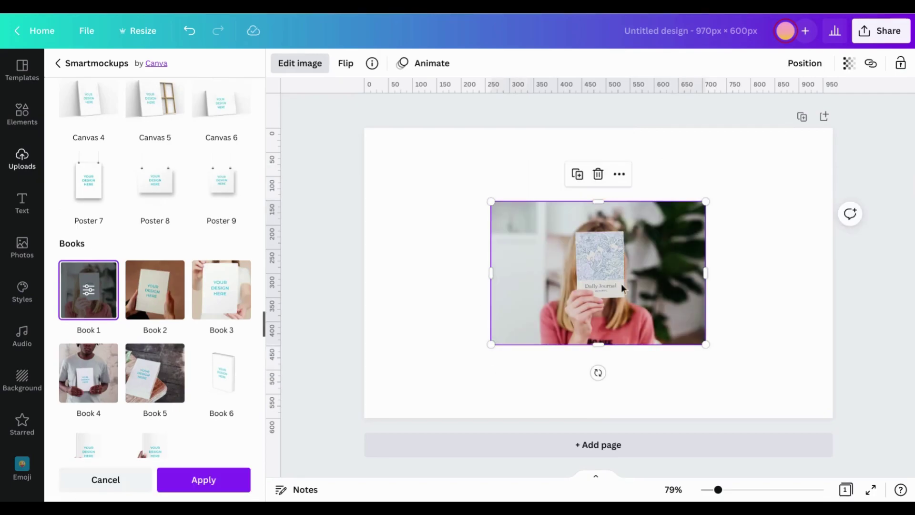
left_click_drag(608, 272, 496, 214)
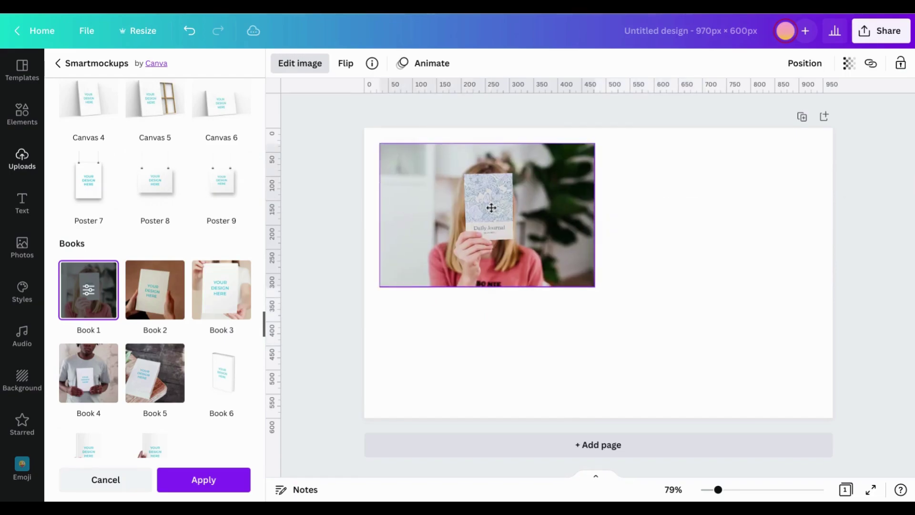
left_click_drag(595, 287, 802, 381)
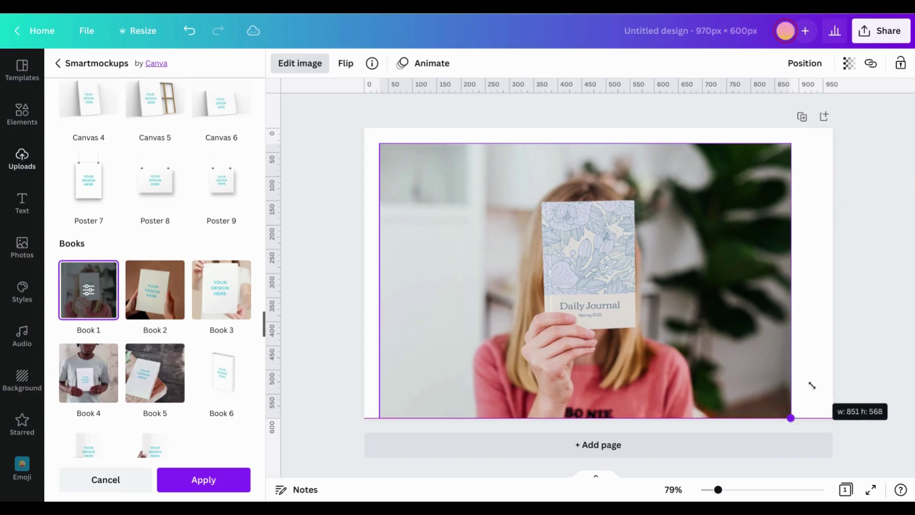
left_click_drag(803, 381, 812, 386)
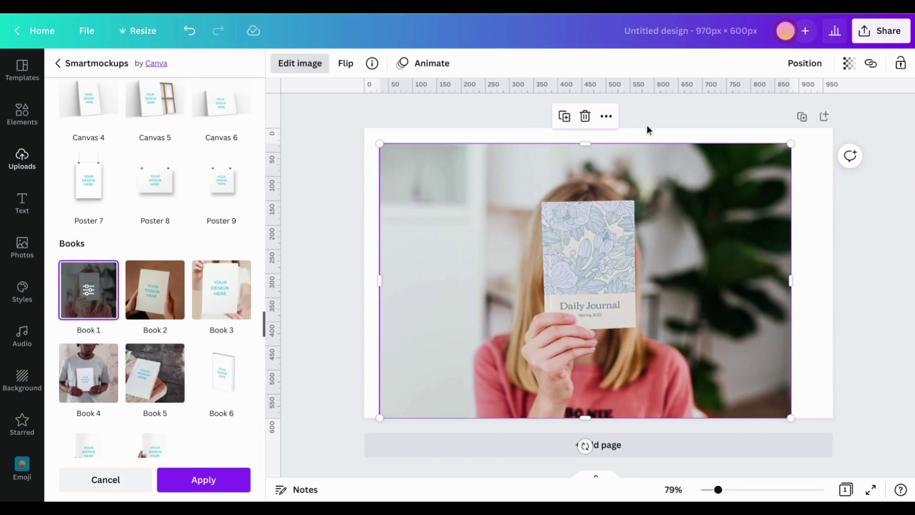
- Align the mockup to the page Middle and Center via Position, then deselect it
left_click(804, 67)
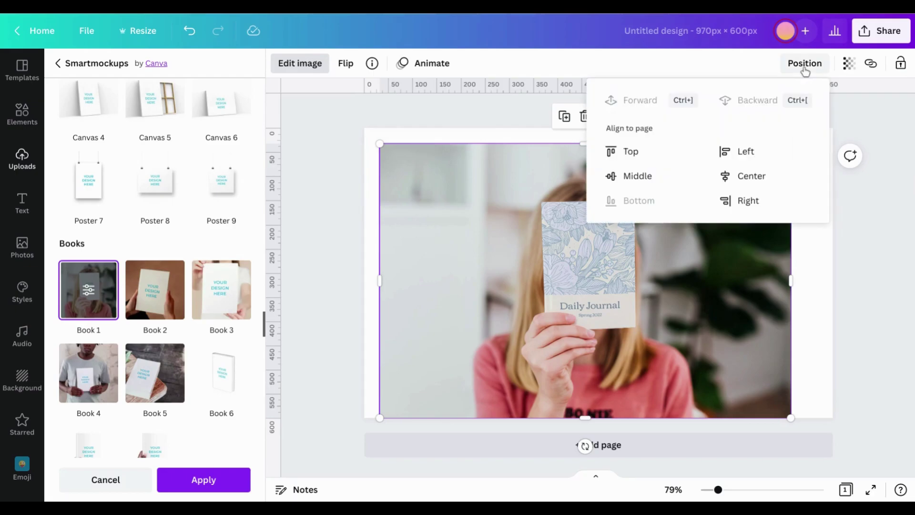
left_click(685, 176)
left_click(731, 176)
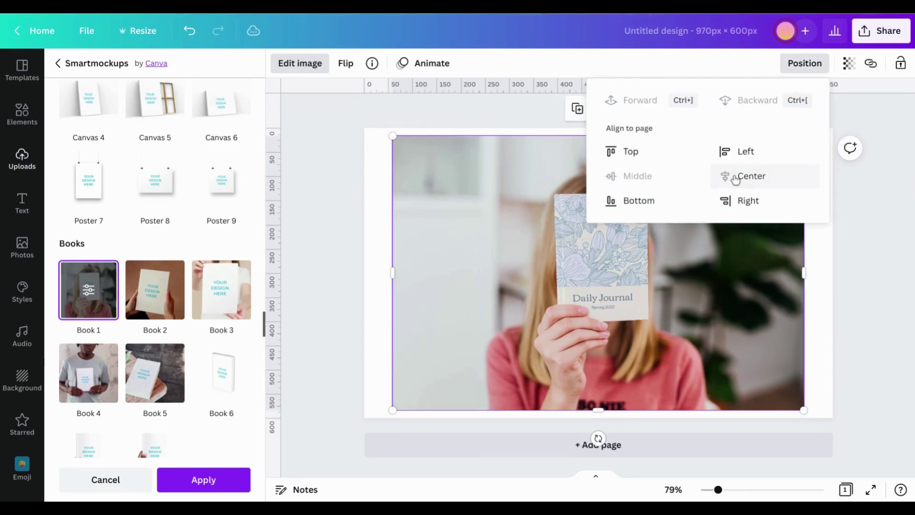
left_click(829, 261)
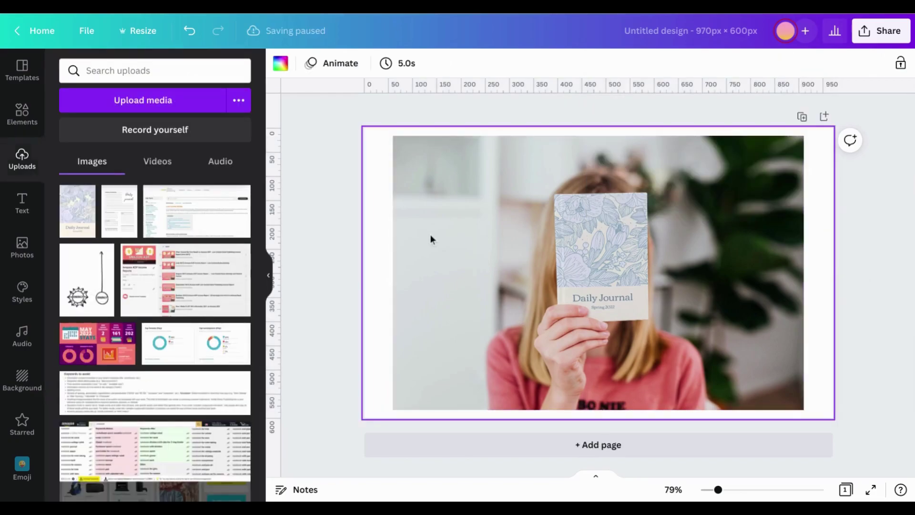
- Select the mockup photo and show its full list of Smartmockups
left_click(502, 201)
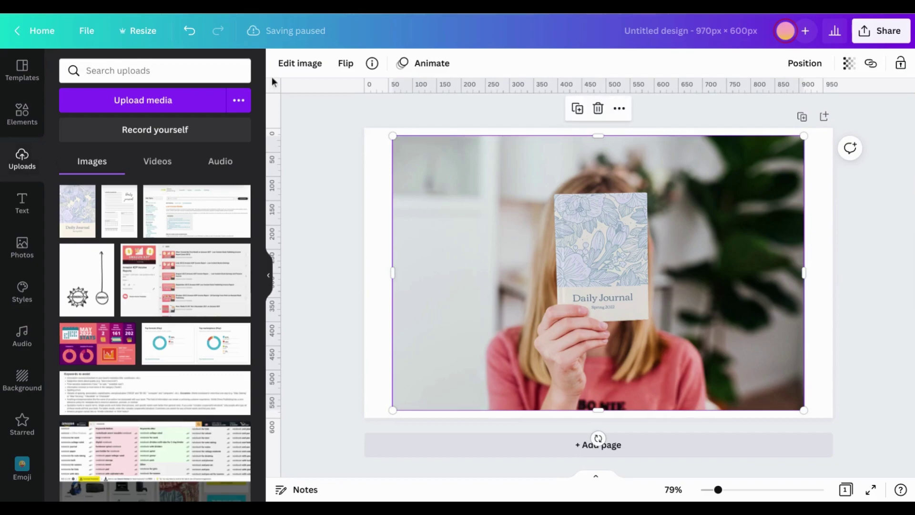
left_click(301, 62)
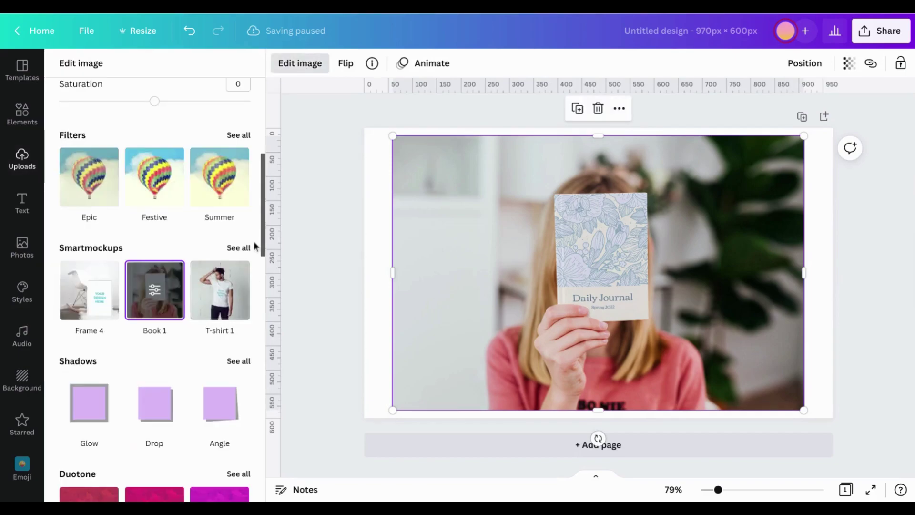
left_click(238, 248)
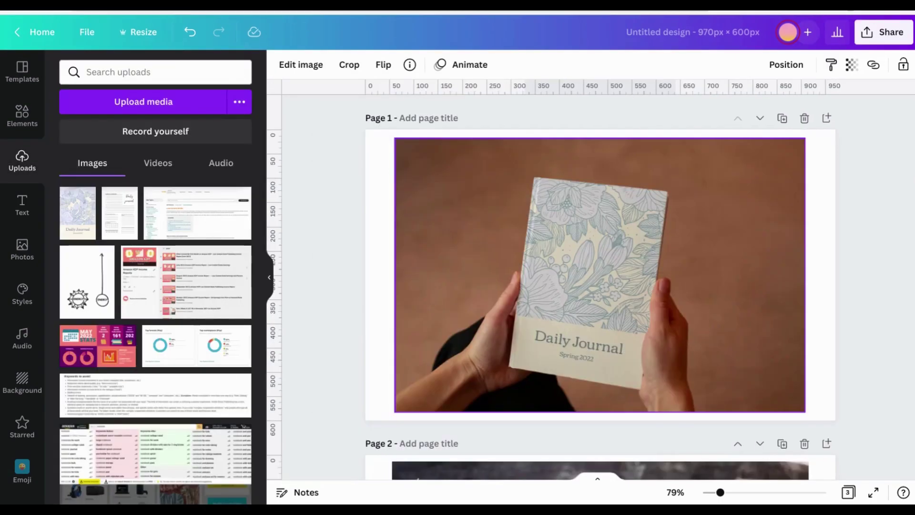
scroll(601, 286, "down", 1)
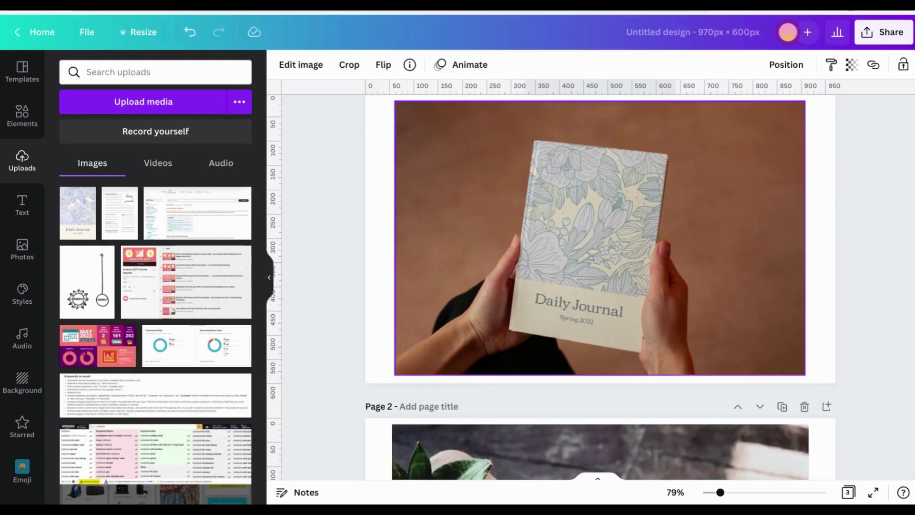
scroll(601, 286, "down", 2)
scroll(600, 287, "down", 3)
scroll(600, 286, "down", 1)
scroll(600, 286, "down", 1)
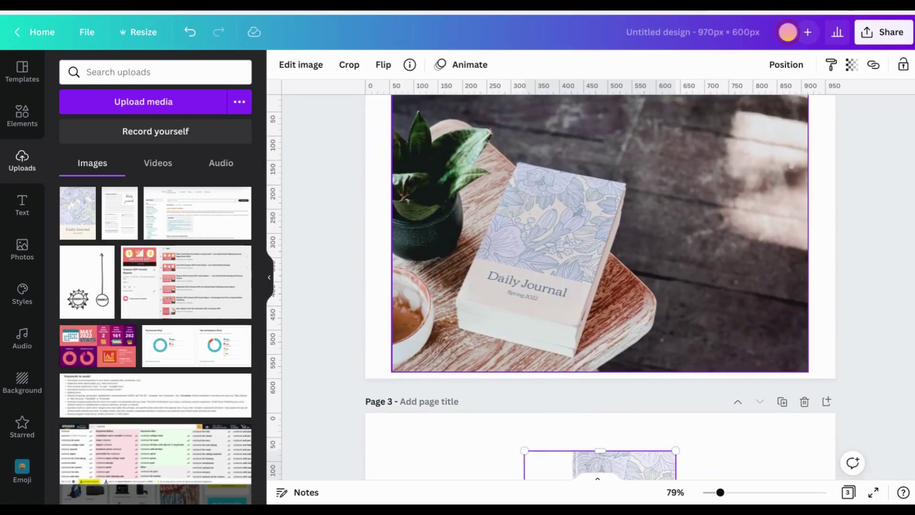
scroll(600, 287, "down", 1)
scroll(600, 286, "down", 3)
scroll(601, 286, "down", 1)
- Select the hand-held book image on Page 3 and bring up its Smartmockups choices
left_click(808, 247)
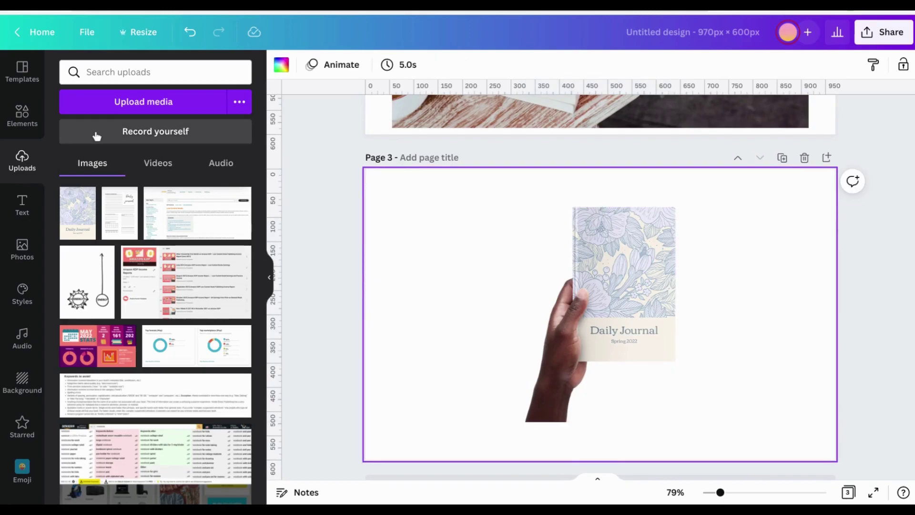
left_click(568, 210)
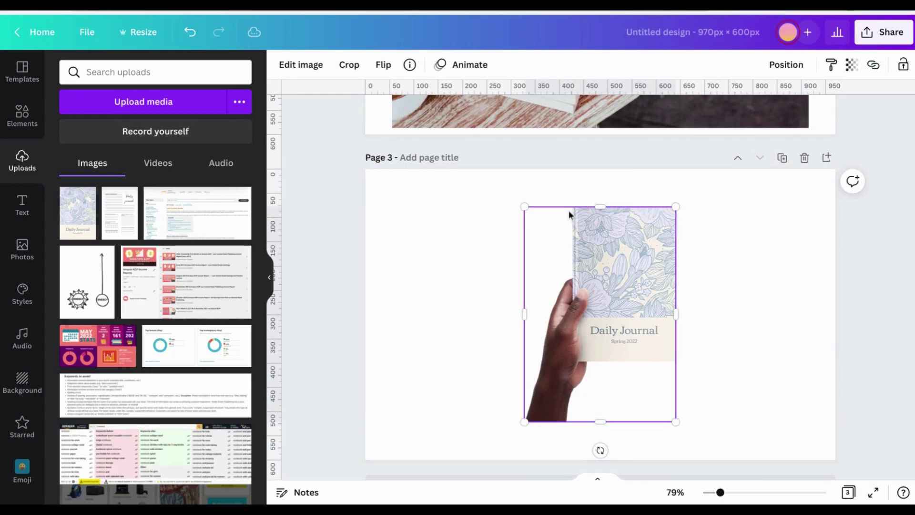
left_click(290, 68)
scroll(217, 247, "down", 1)
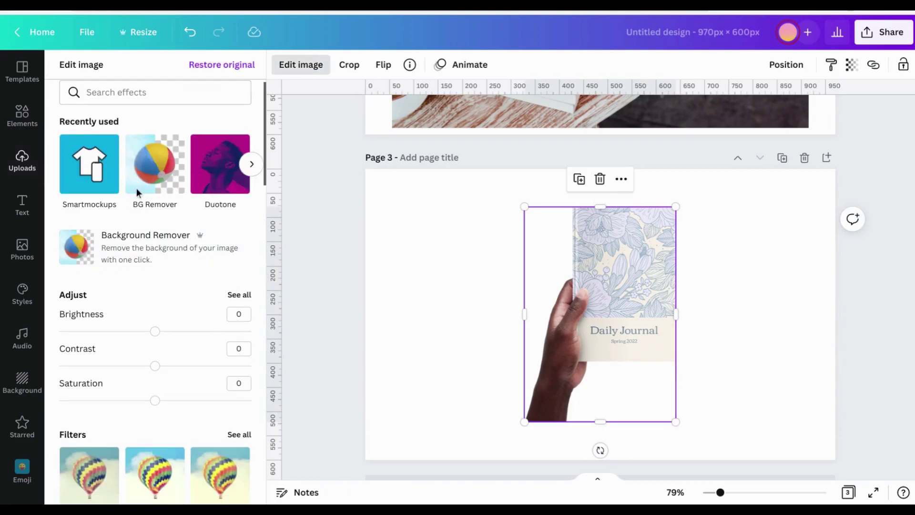
left_click(101, 175)
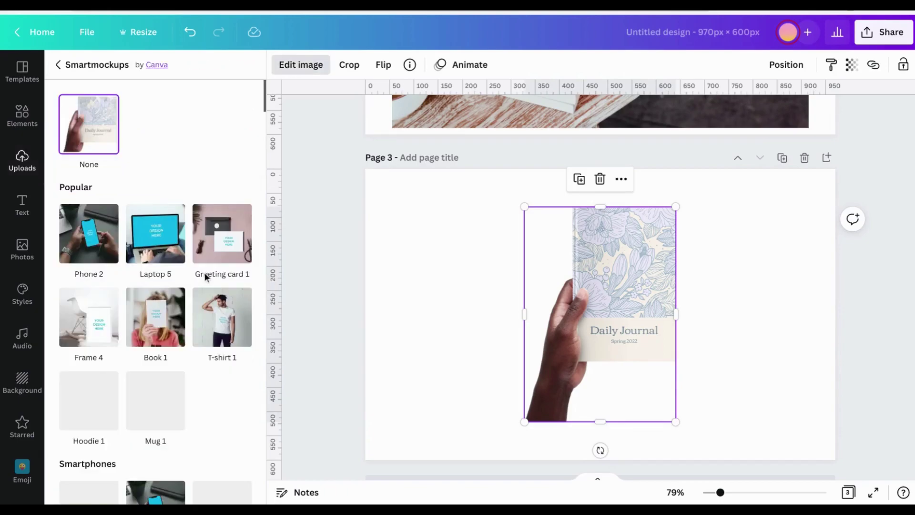
scroll(204, 273, "down", 5)
scroll(205, 273, "down", 2)
scroll(205, 272, "down", 10)
scroll(204, 272, "up", 1)
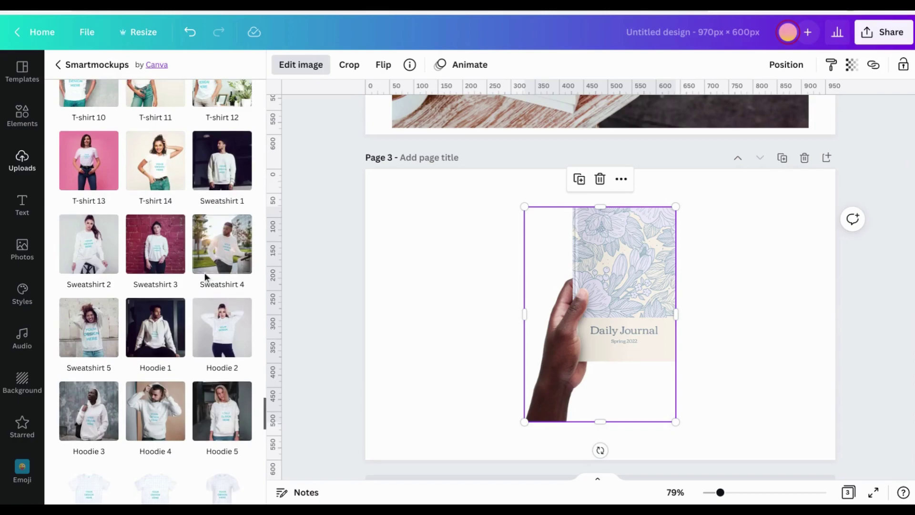
scroll(204, 273, "up", 5)
scroll(205, 273, "up", 5)
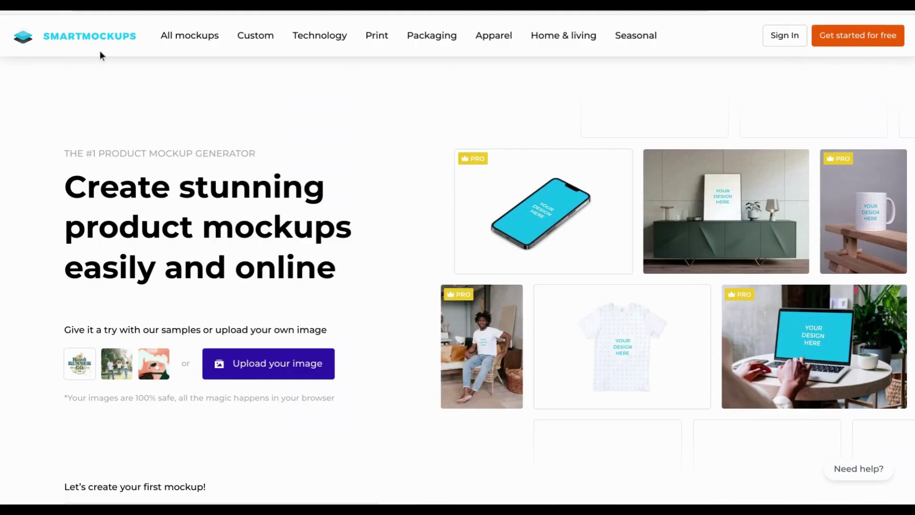
scroll(235, 236, "down", 3)
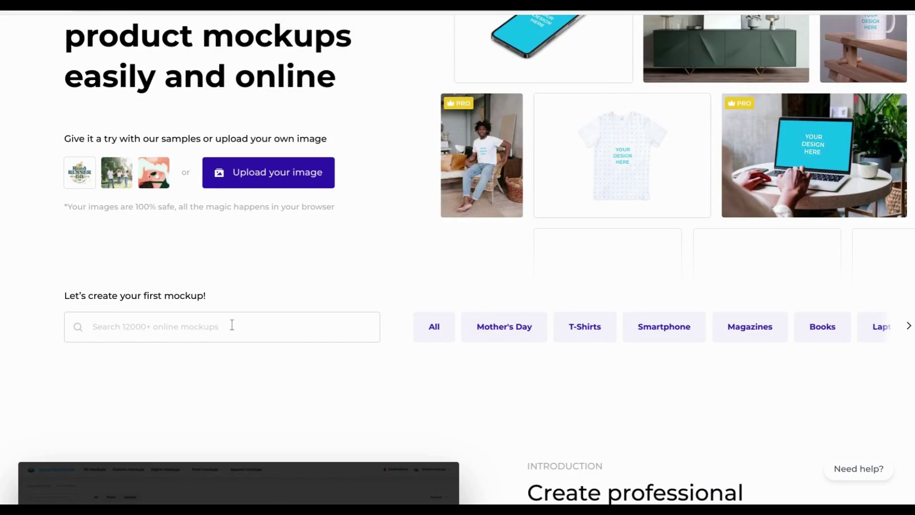
type("book")
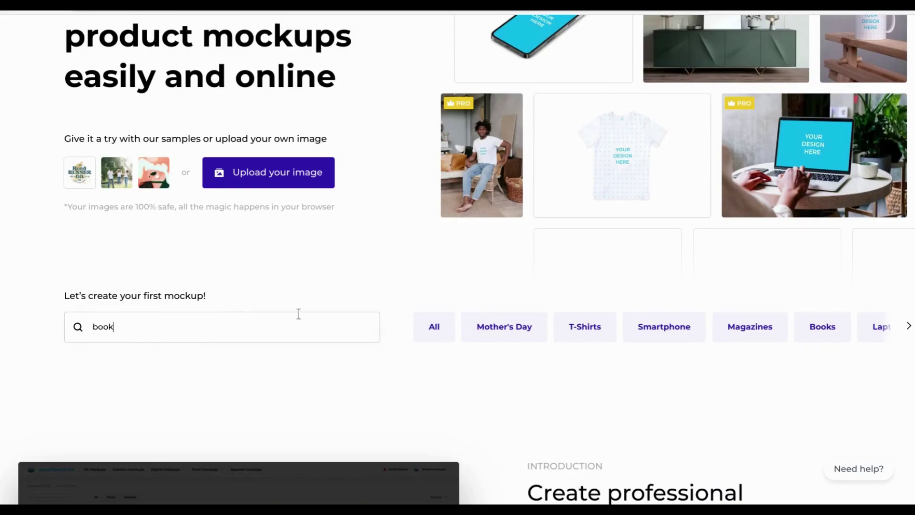
- Run the Smartmockups search for 'book', returning 888 mockups
key("Return")
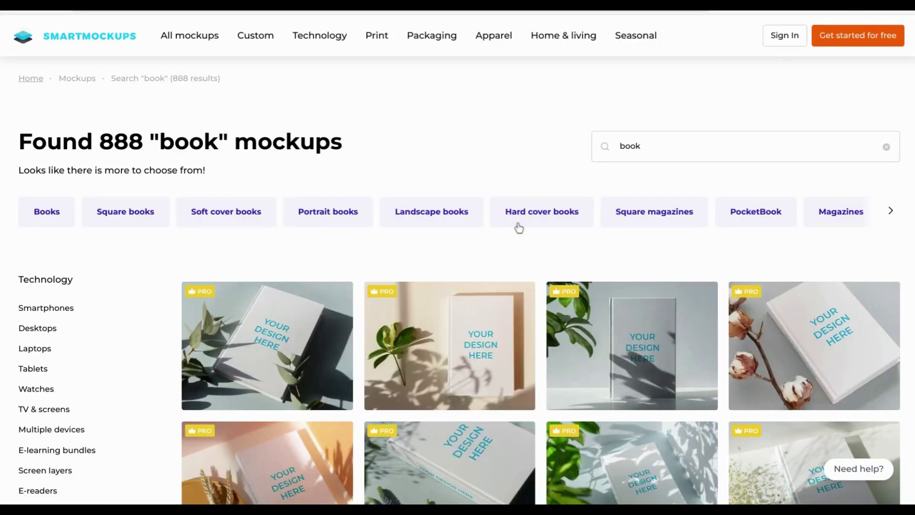
scroll(518, 227, "down", 3)
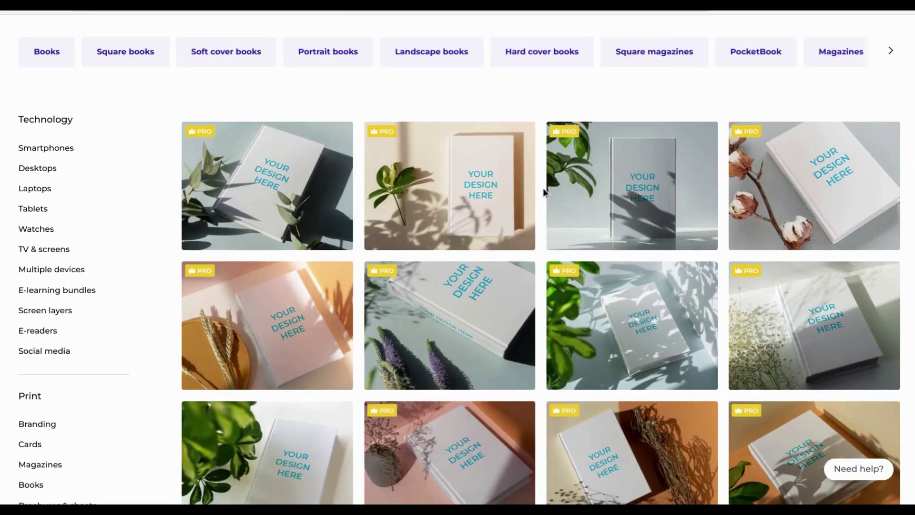
scroll(543, 188, "down", 2)
scroll(544, 188, "down", 1)
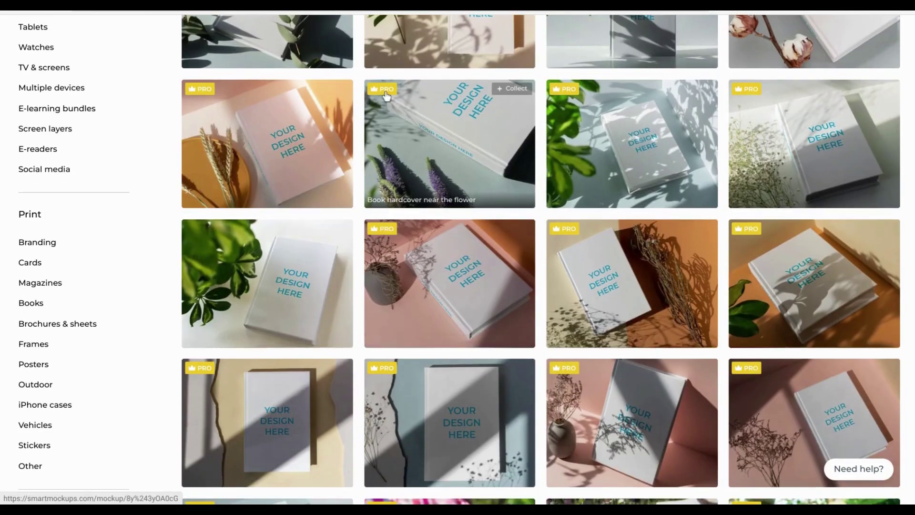
scroll(386, 95, "down", 2)
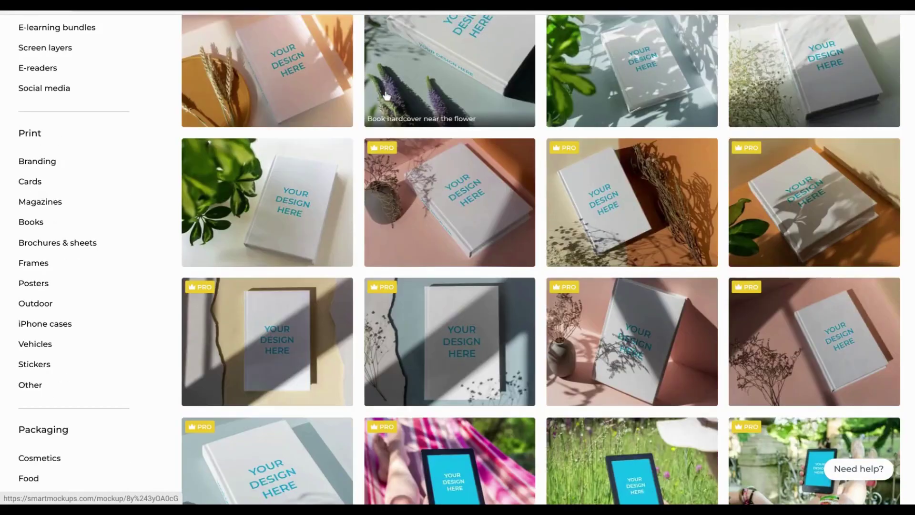
scroll(384, 95, "down", 2)
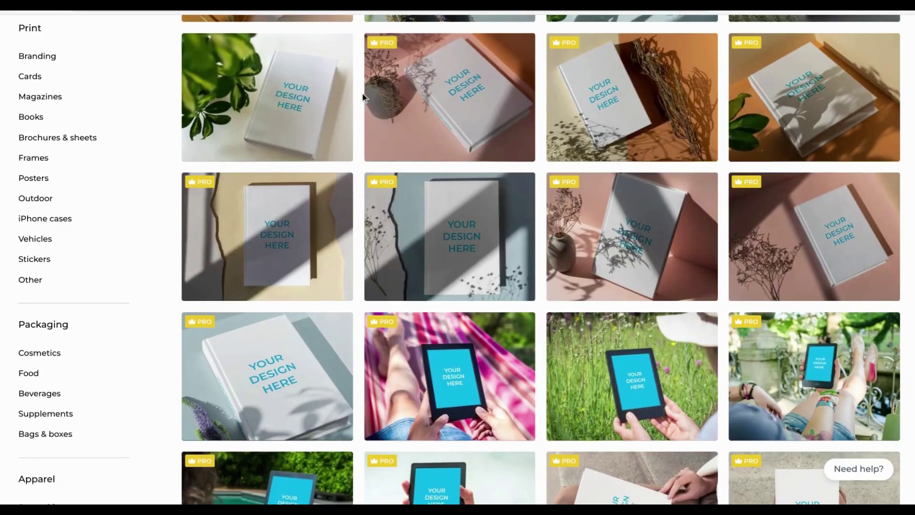
scroll(343, 103, "up", 1)
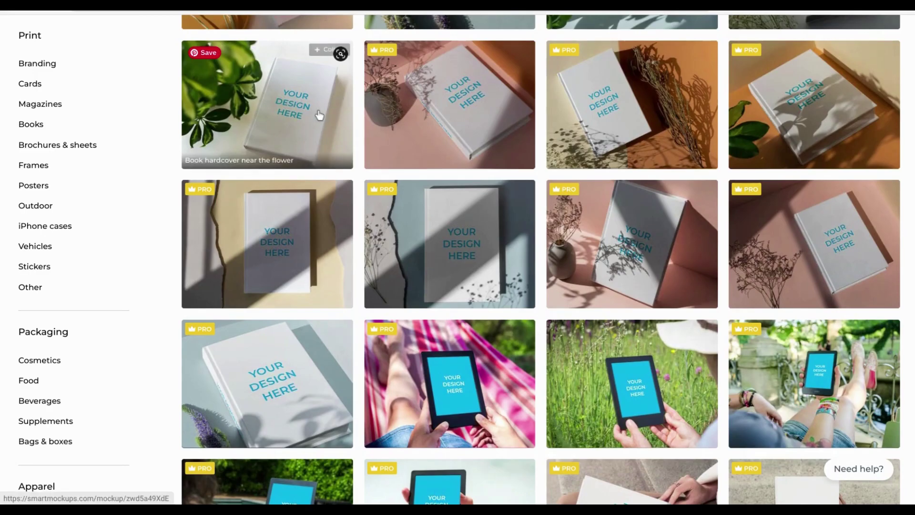
scroll(319, 115, "down", 3)
scroll(357, 126, "down", 3)
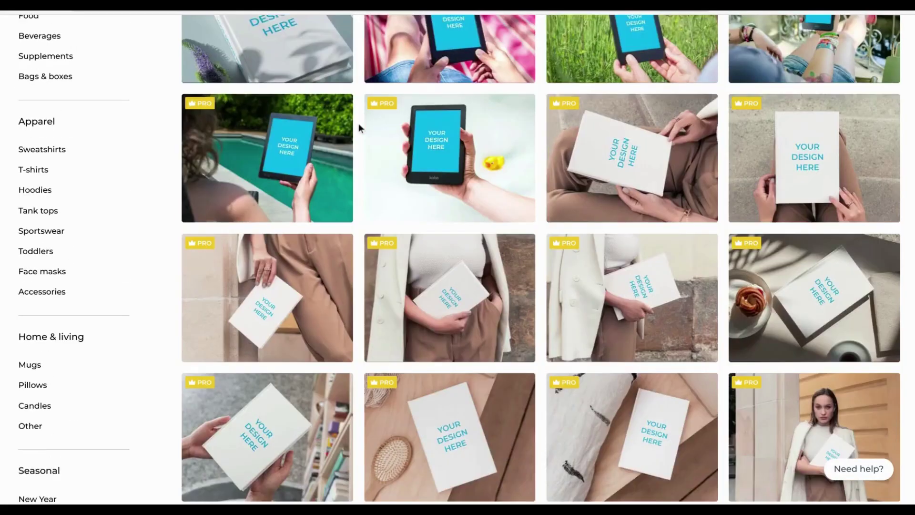
scroll(358, 123, "down", 3)
scroll(358, 123, "down", 1)
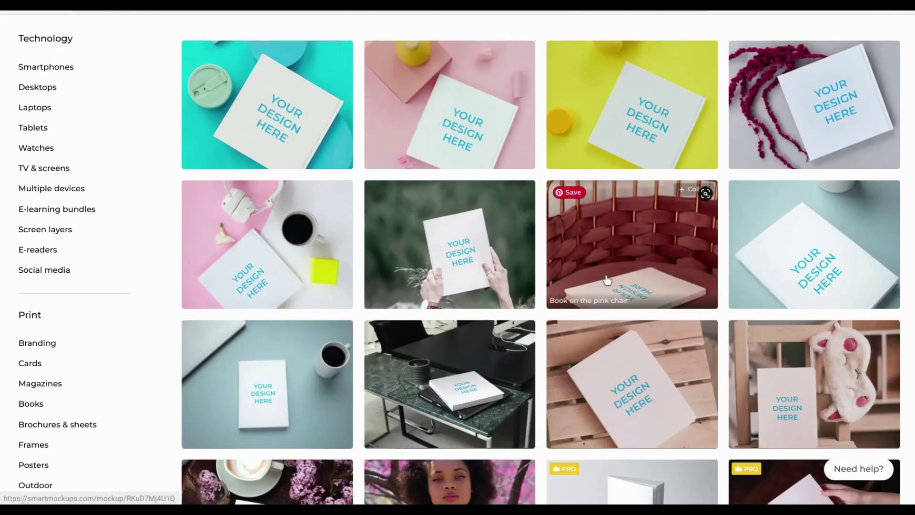
scroll(545, 207, "down", 3)
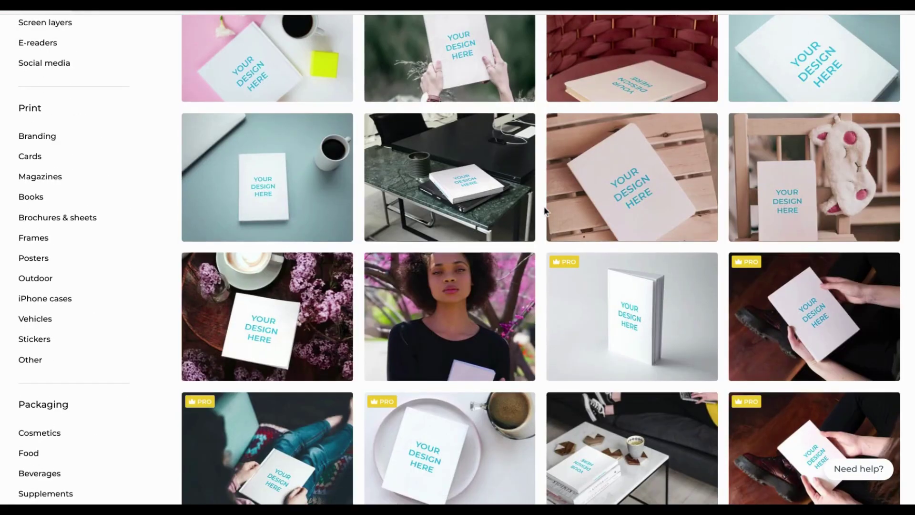
scroll(544, 210, "down", 2)
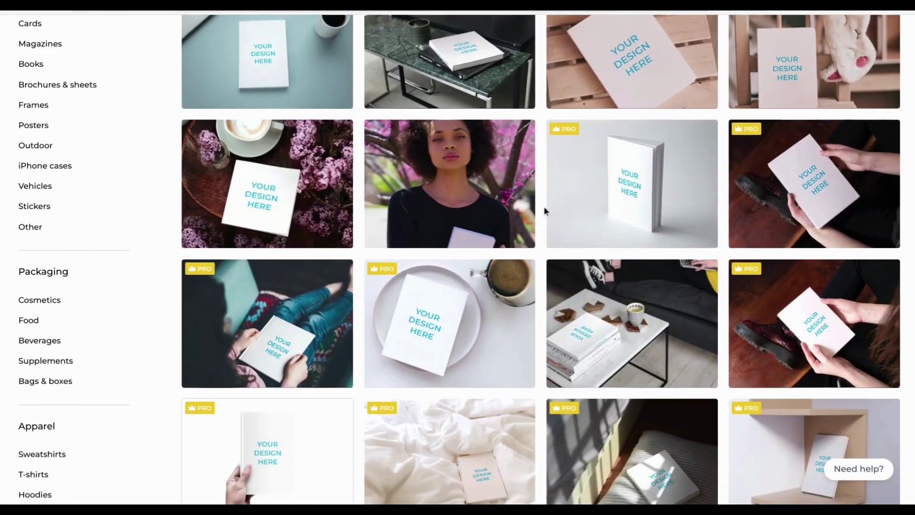
scroll(544, 209, "down", 1)
scroll(545, 210, "down", 1)
scroll(544, 209, "down", 2)
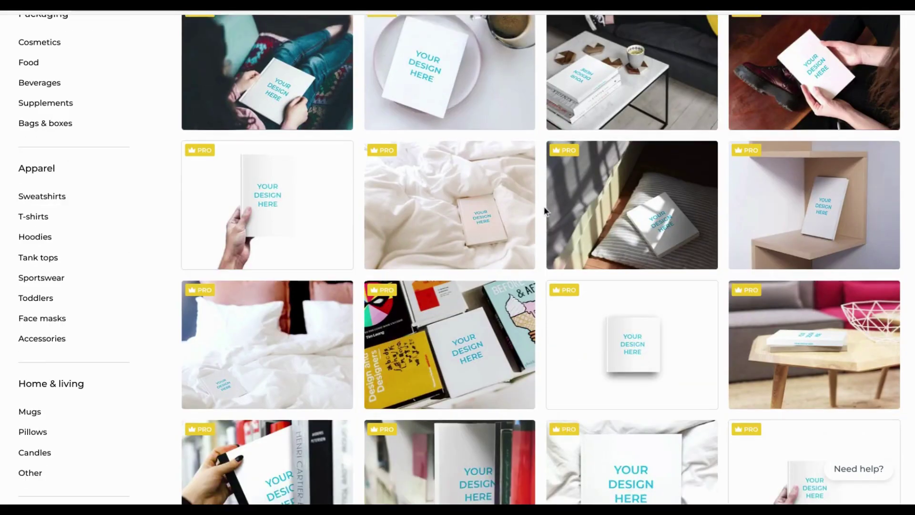
scroll(544, 210, "down", 1)
scroll(545, 209, "down", 1)
scroll(544, 210, "down", 1)
scroll(545, 210, "down", 1)
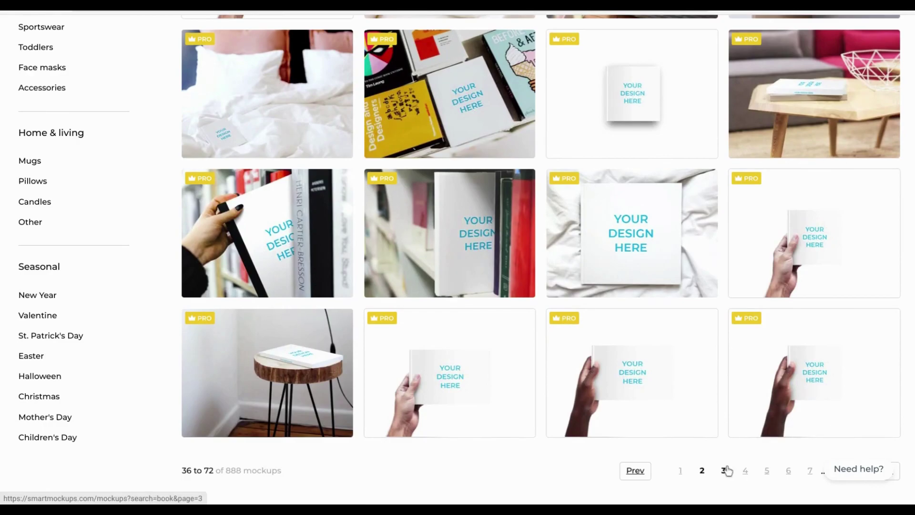
- Go to results page 3 and open the 'Open book in the hands of a woman' mockup
left_click(725, 470)
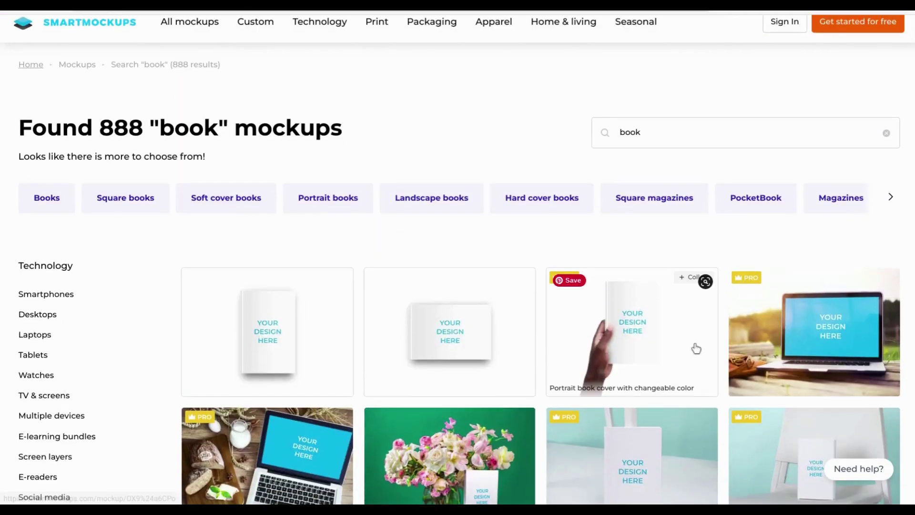
scroll(695, 348, "down", 3)
scroll(695, 348, "down", 2)
scroll(787, 286, "down", 10)
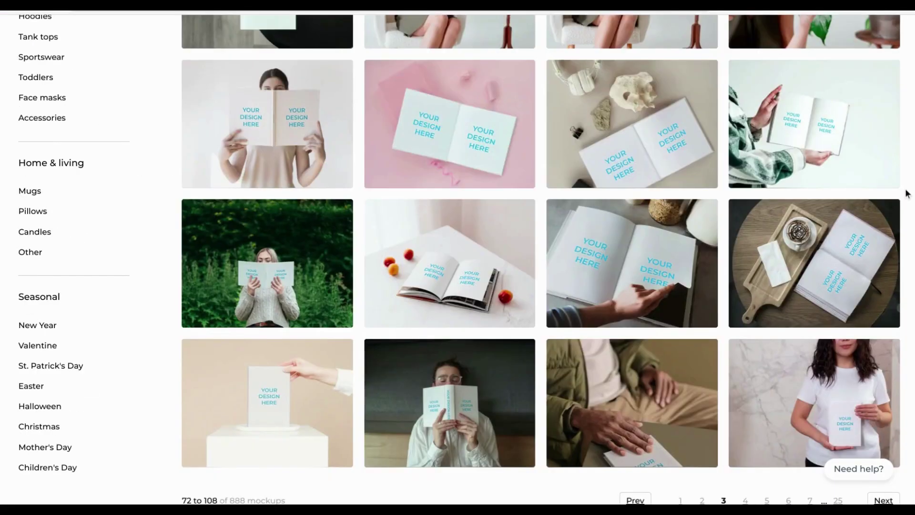
scroll(907, 193, "down", 1)
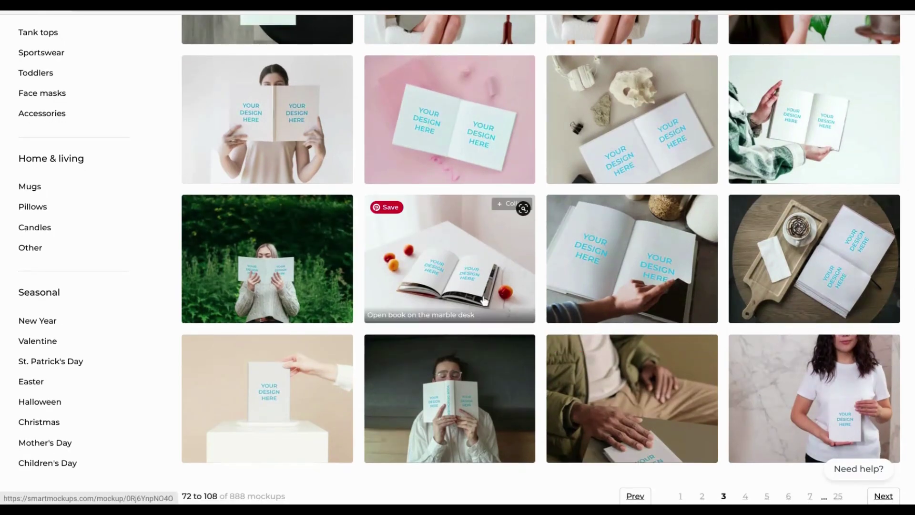
mouse_move(450, 124)
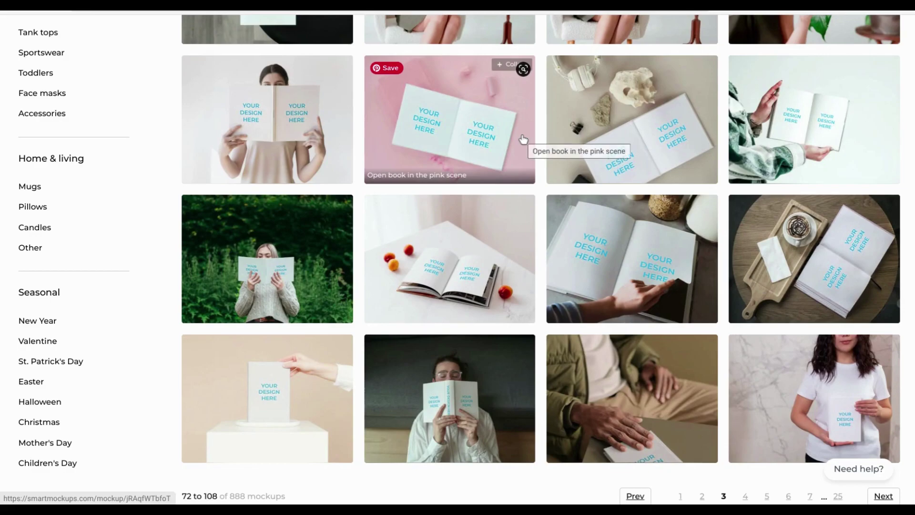
scroll(664, 153, "up", 1)
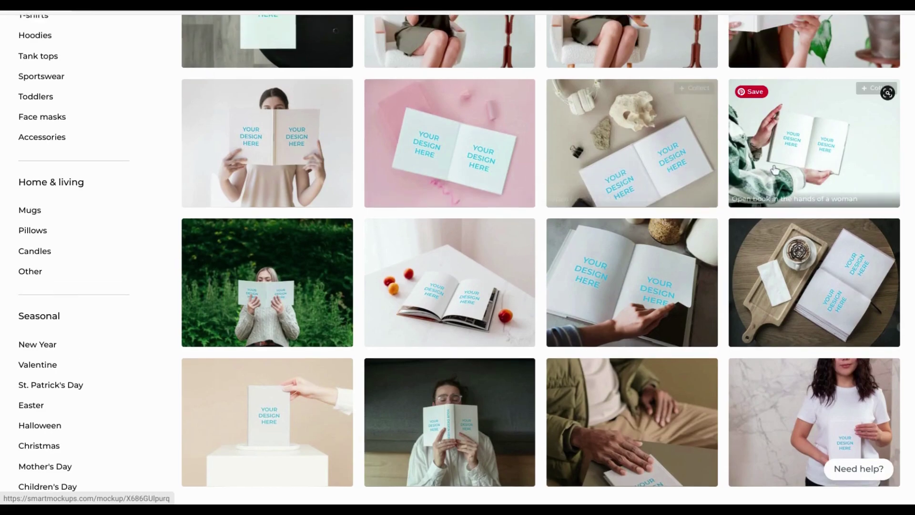
left_click(828, 151)
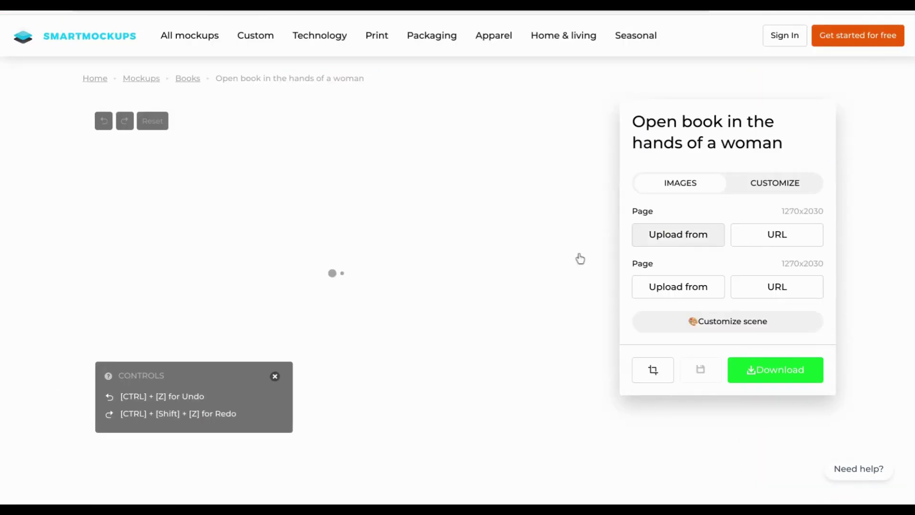
scroll(589, 245, "down", 1)
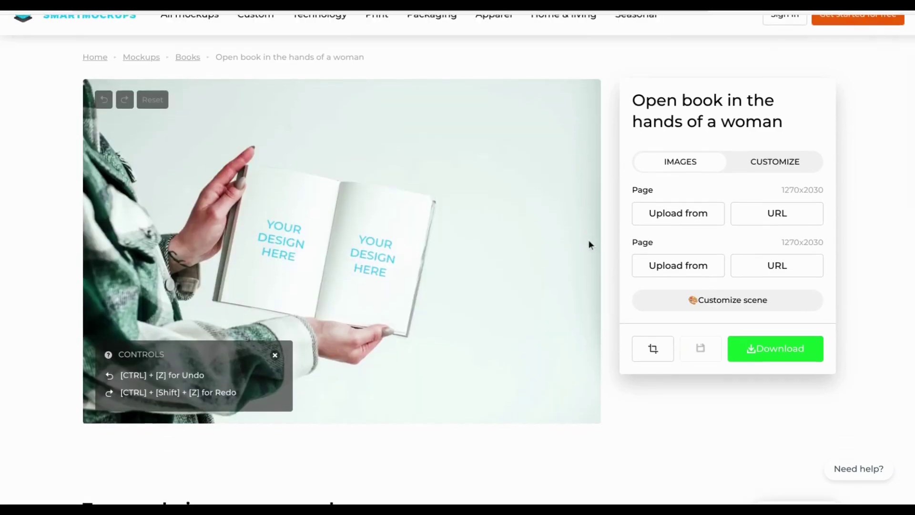